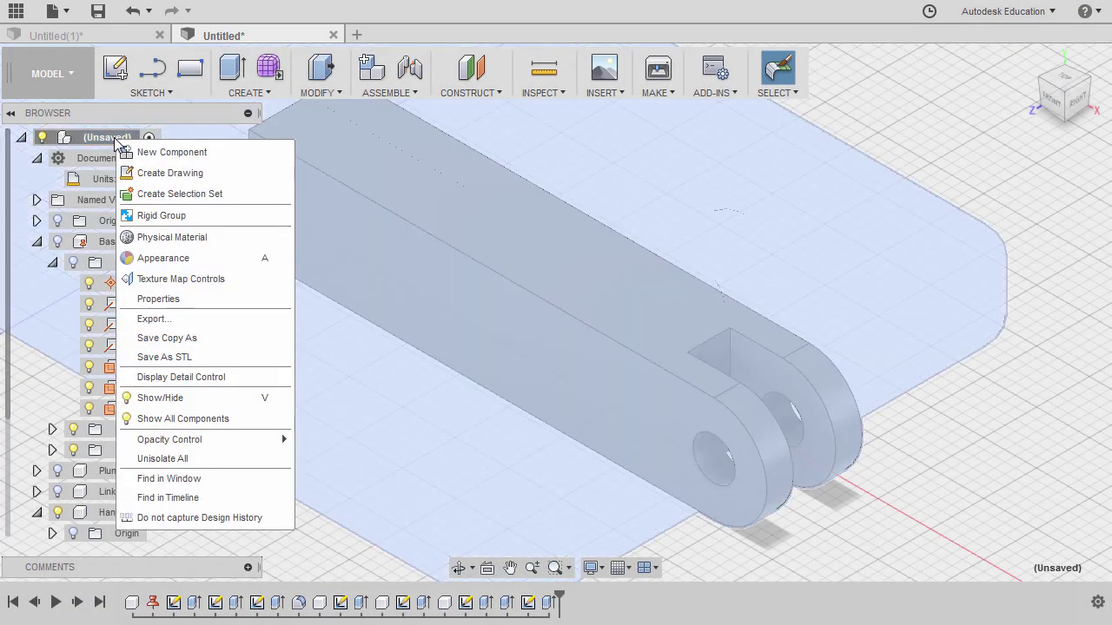
Unisolate all components and drag the handle off the base to the right.
click(207, 459)
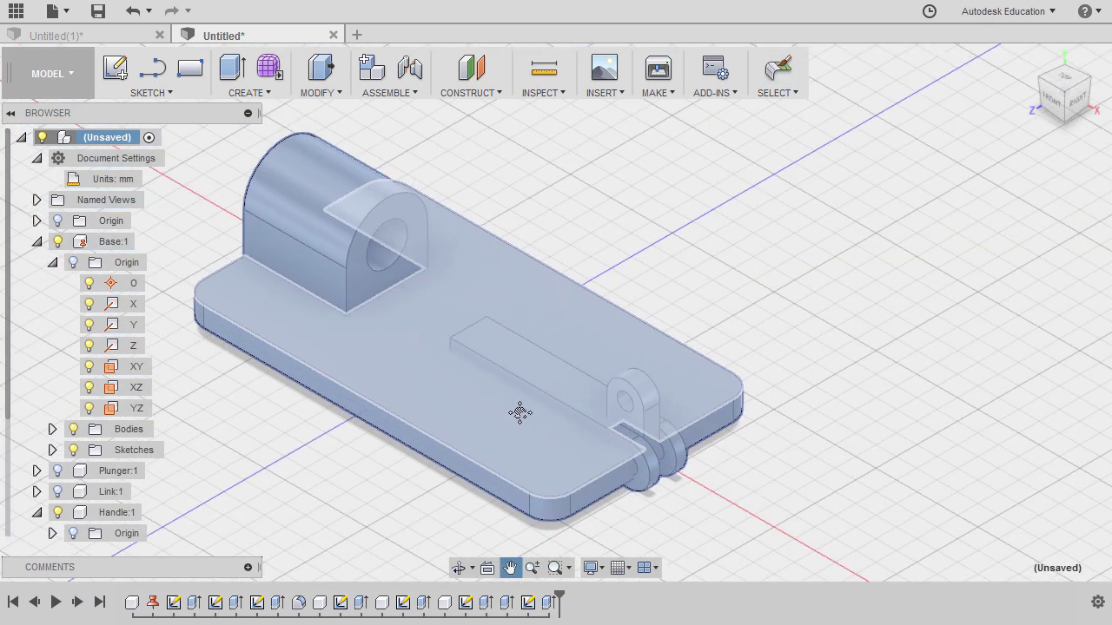
click(627, 229)
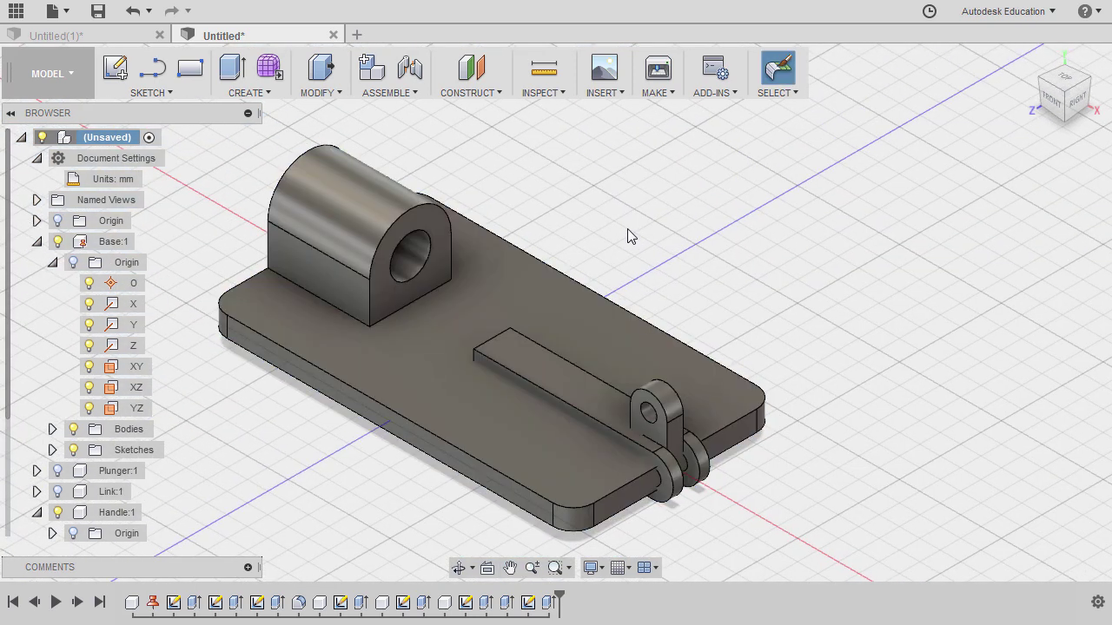
drag(575, 393, 732, 273)
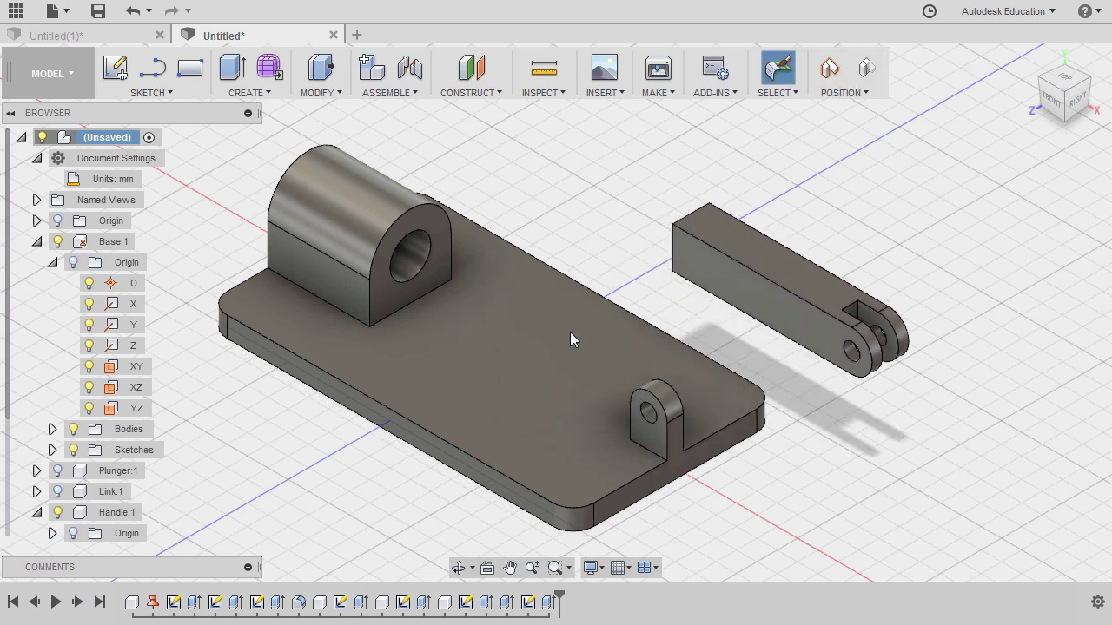
Make Plunger and Link visible, lift the plunger out of the groove, and move the link lower left.
click(37, 241)
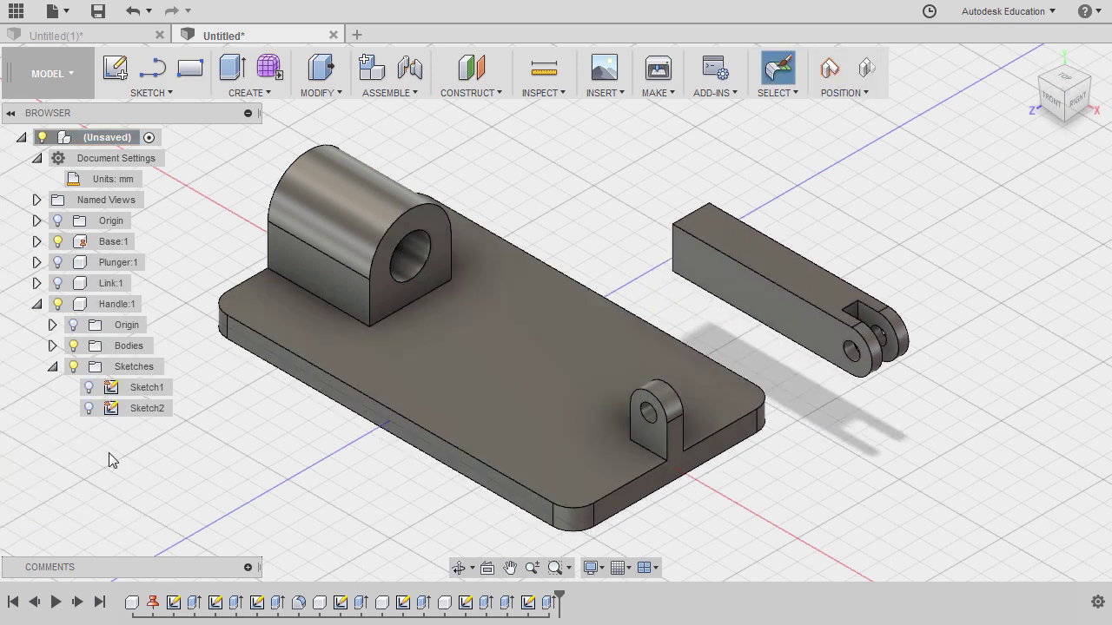
click(58, 262)
click(57, 283)
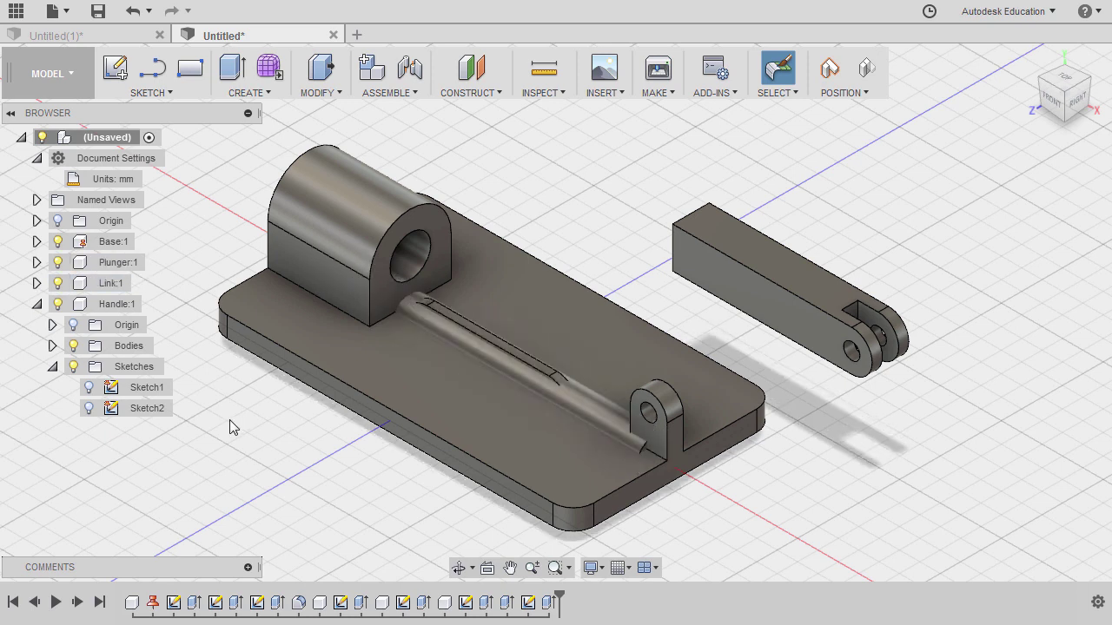
click(118, 262)
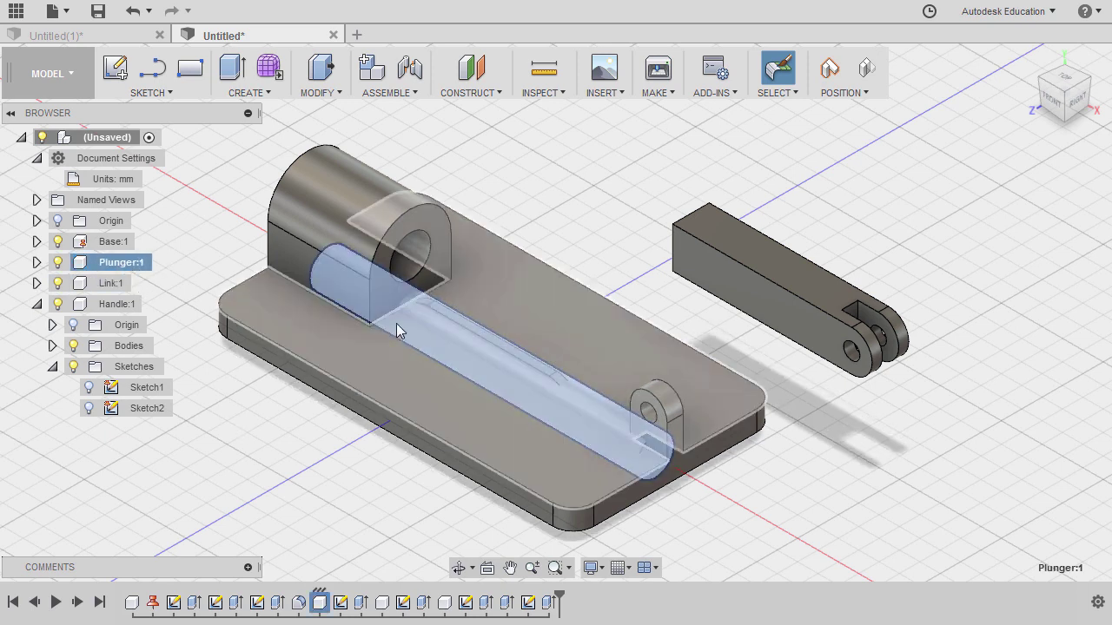
drag(396, 323, 487, 214)
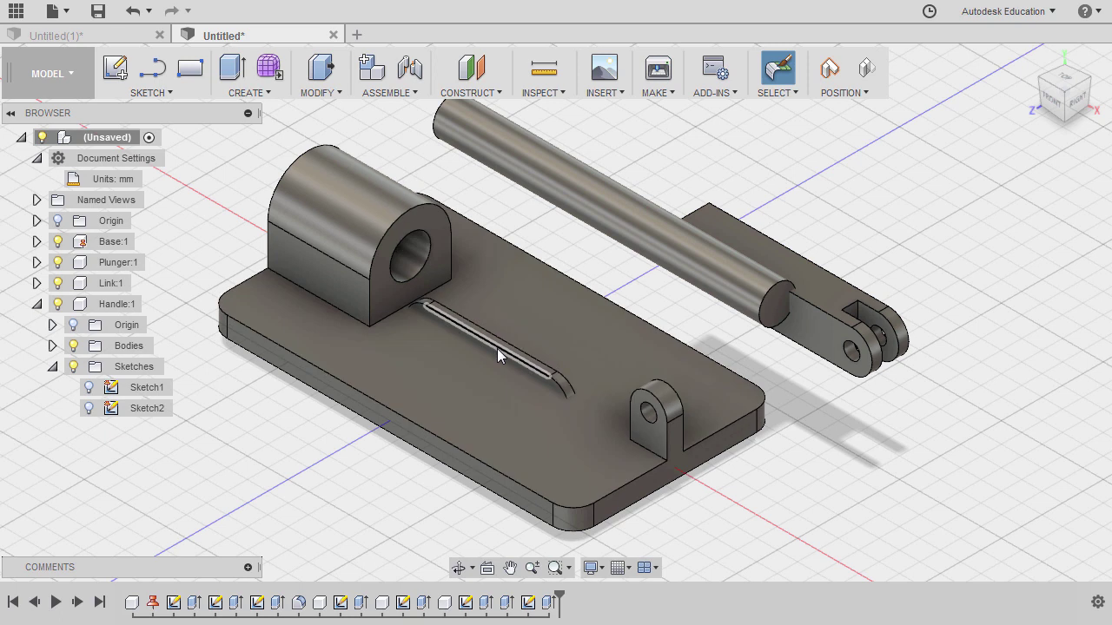
drag(496, 349, 352, 449)
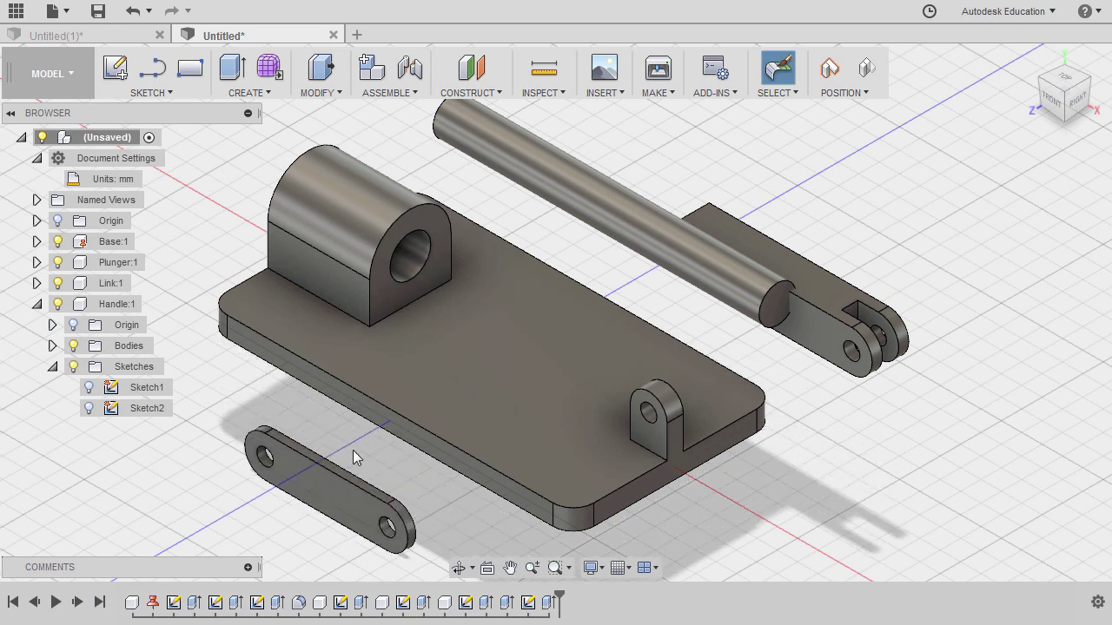
click(99, 40)
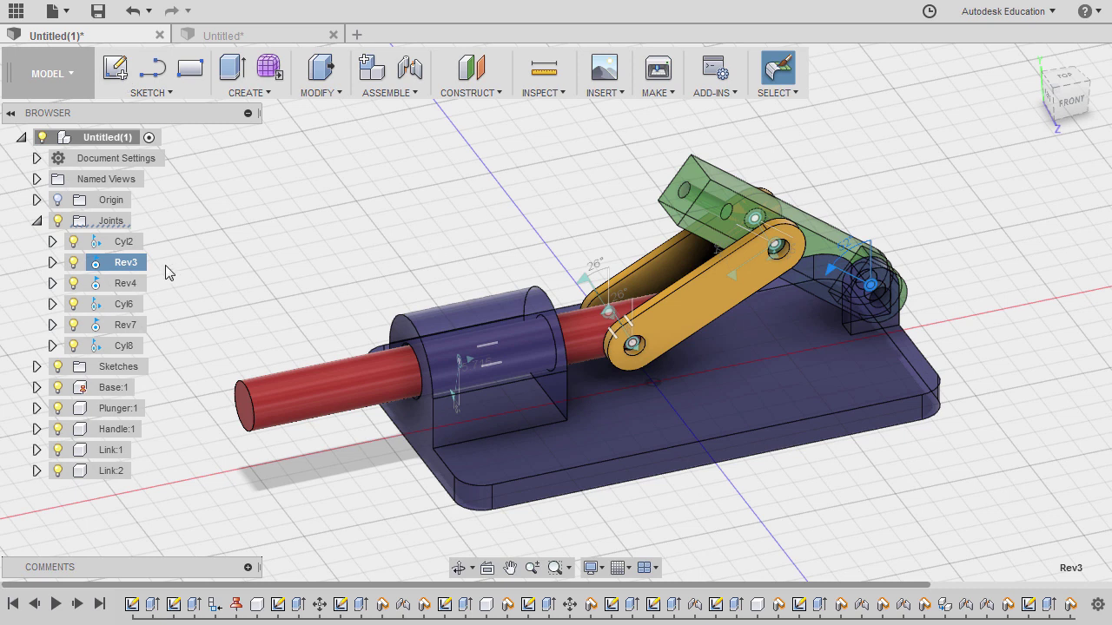
right_click(130, 265)
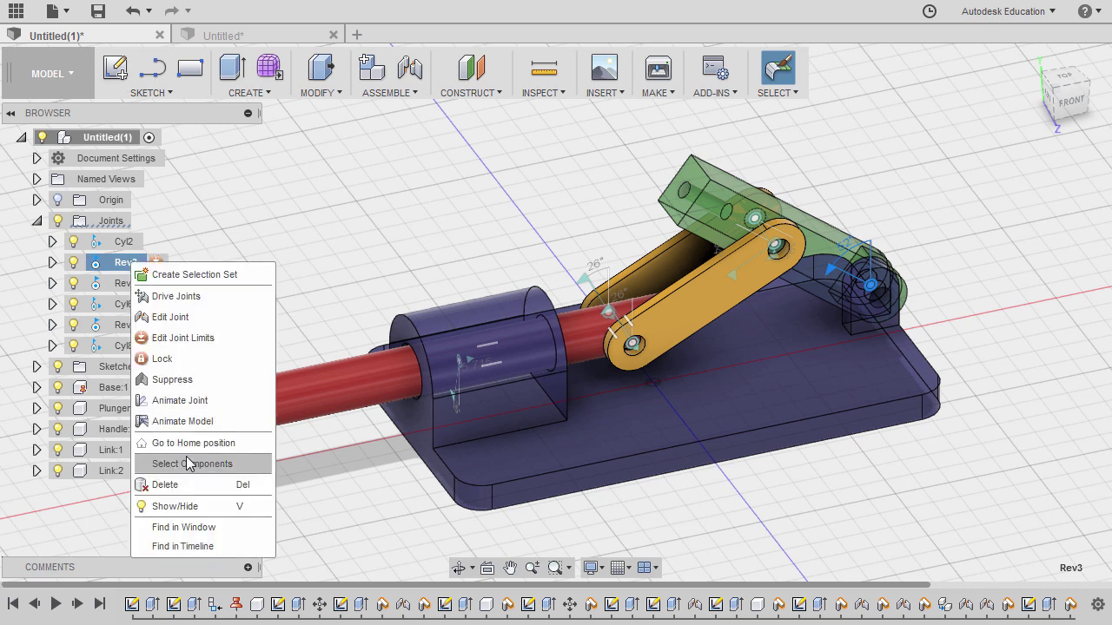
click(188, 420)
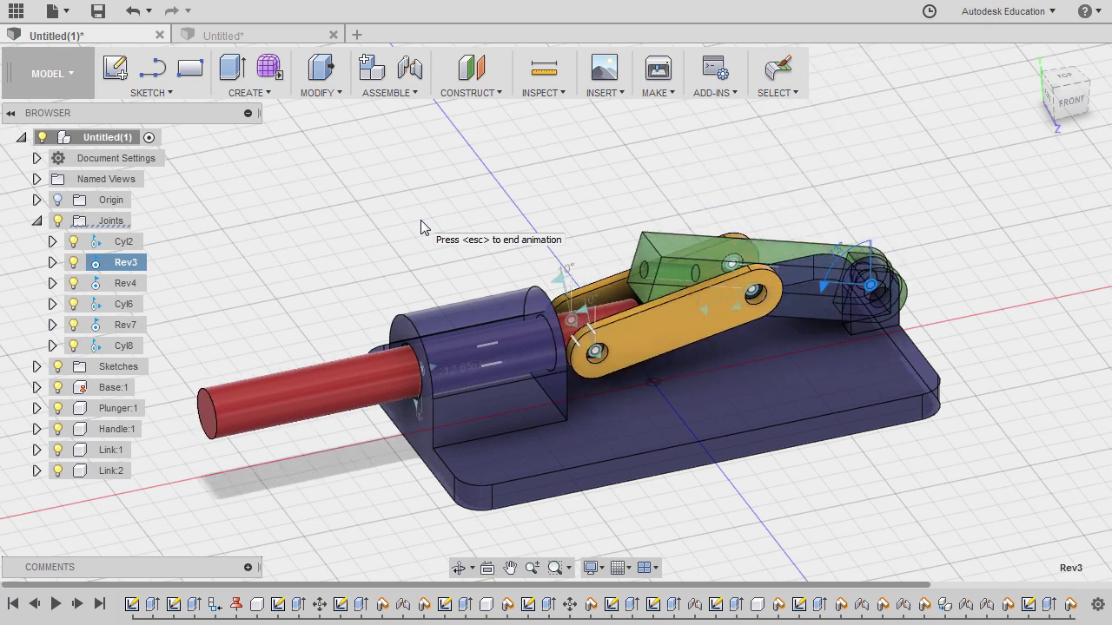
click(292, 35)
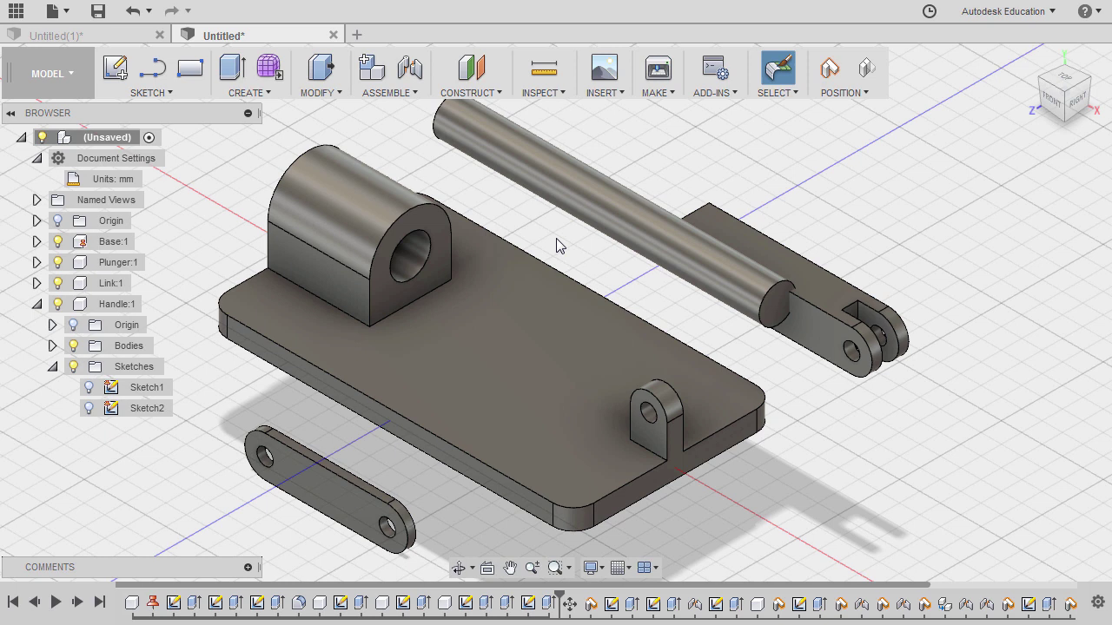
Activate Plunger:1 and start a new sketch on its origin XY plane.
mouse_move(558, 246)
shift+middle_down()
mouse_move(652, 245)
mouse_move(578, 253)
shift+middle_up()
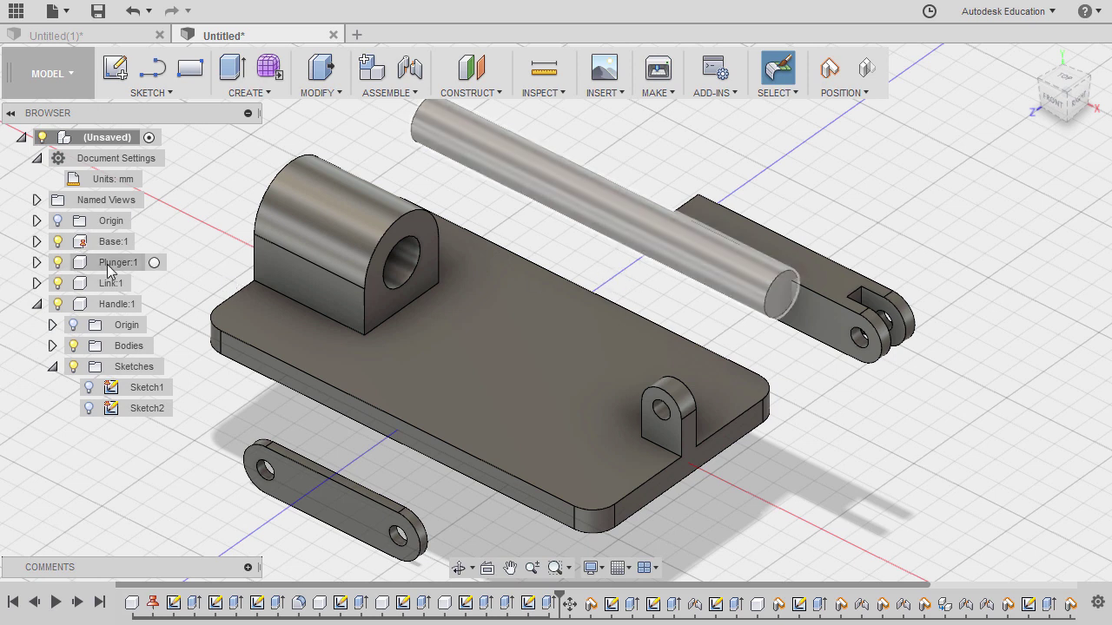
click(154, 262)
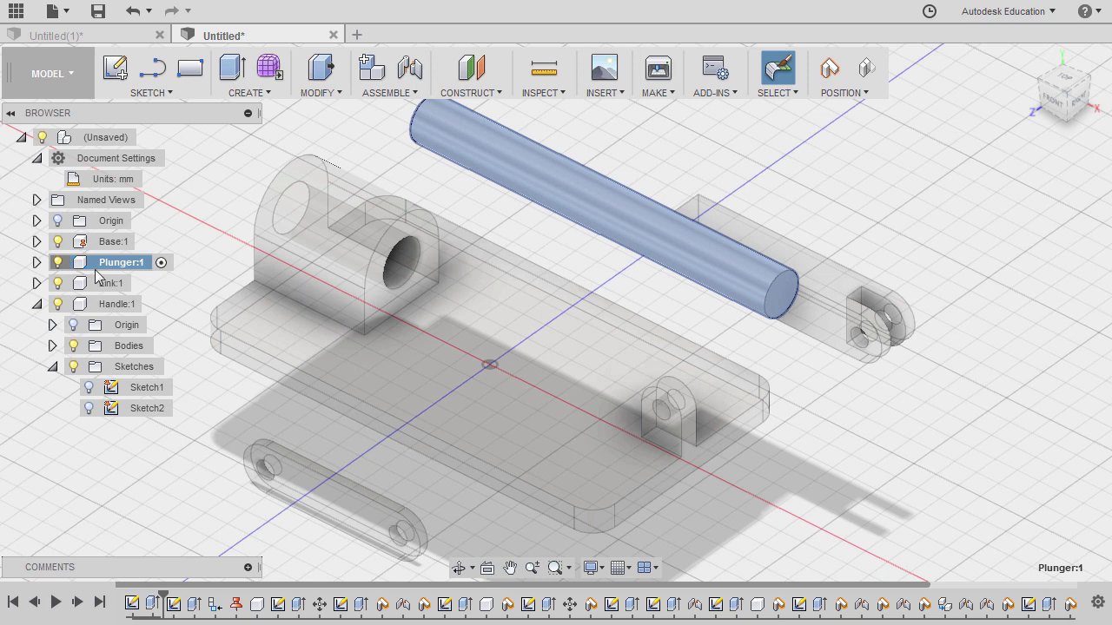
click(36, 264)
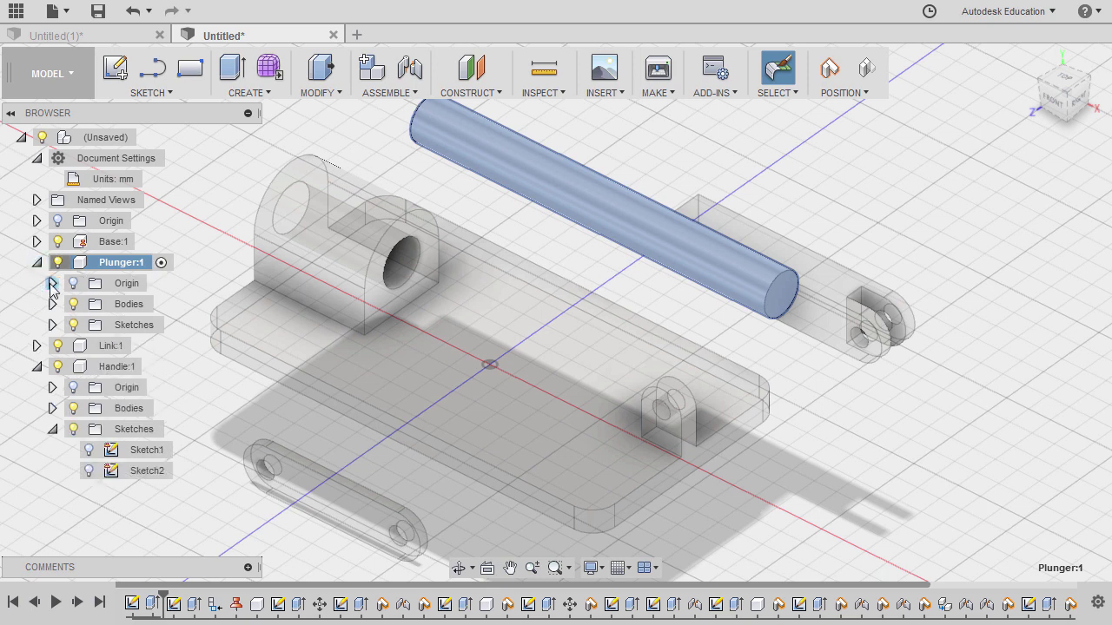
click(52, 285)
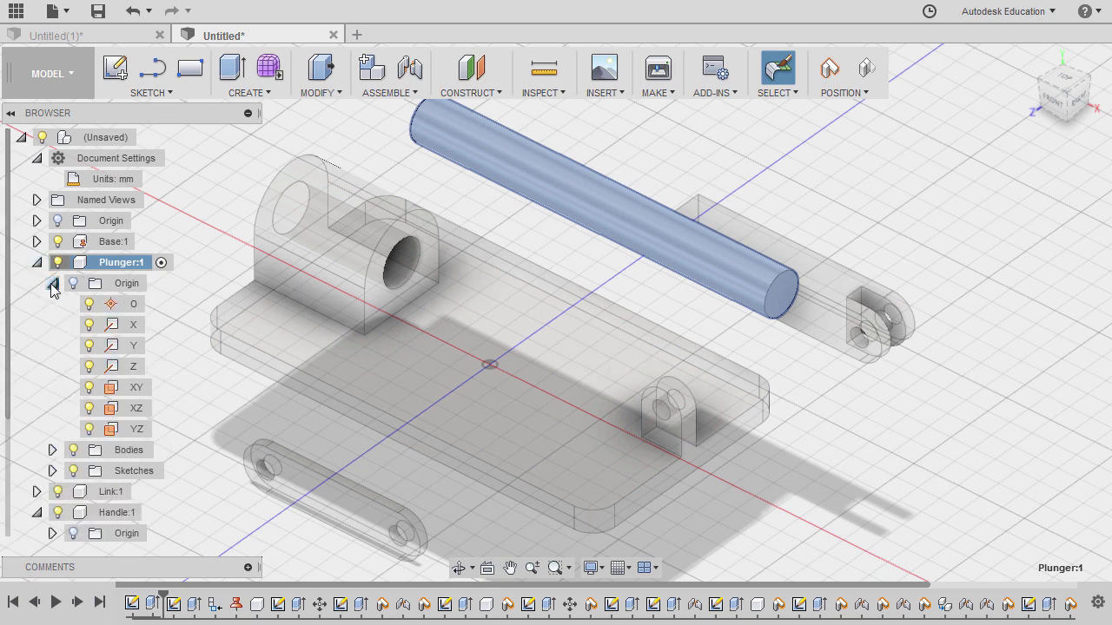
click(130, 391)
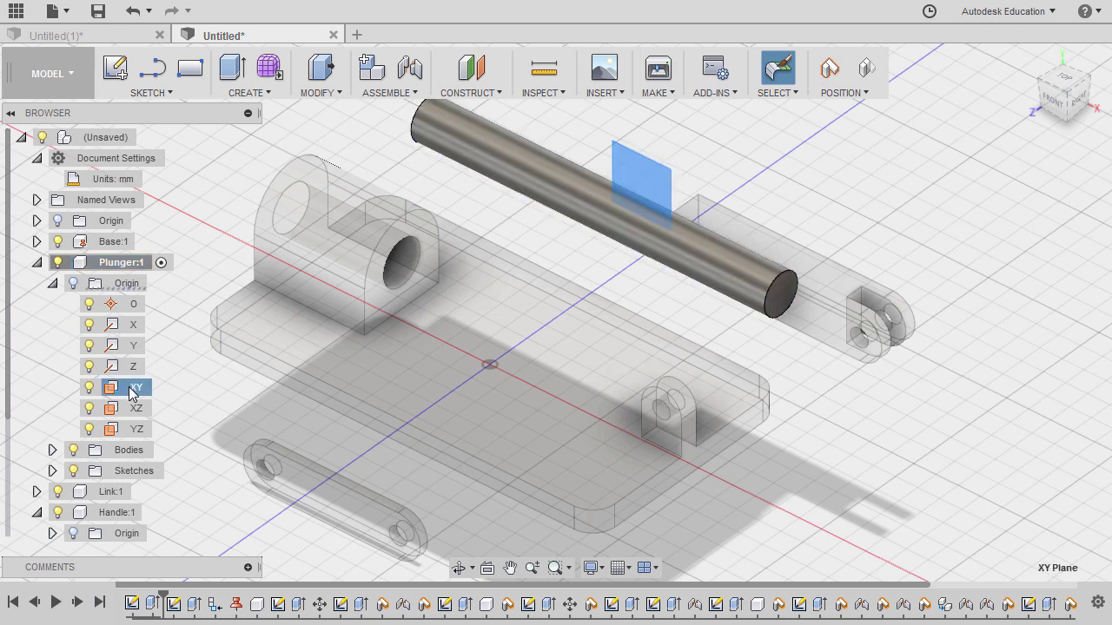
right_click(131, 392)
click(208, 420)
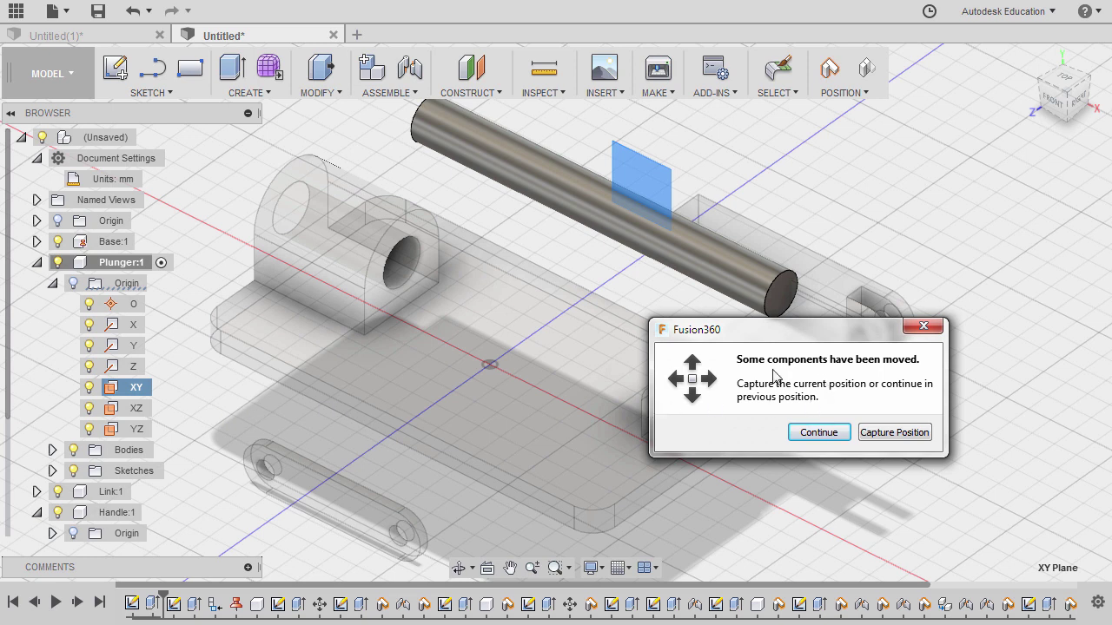
Capture the moved positions and turn on Slice to show the plunger cut at the sketch plane.
click(897, 433)
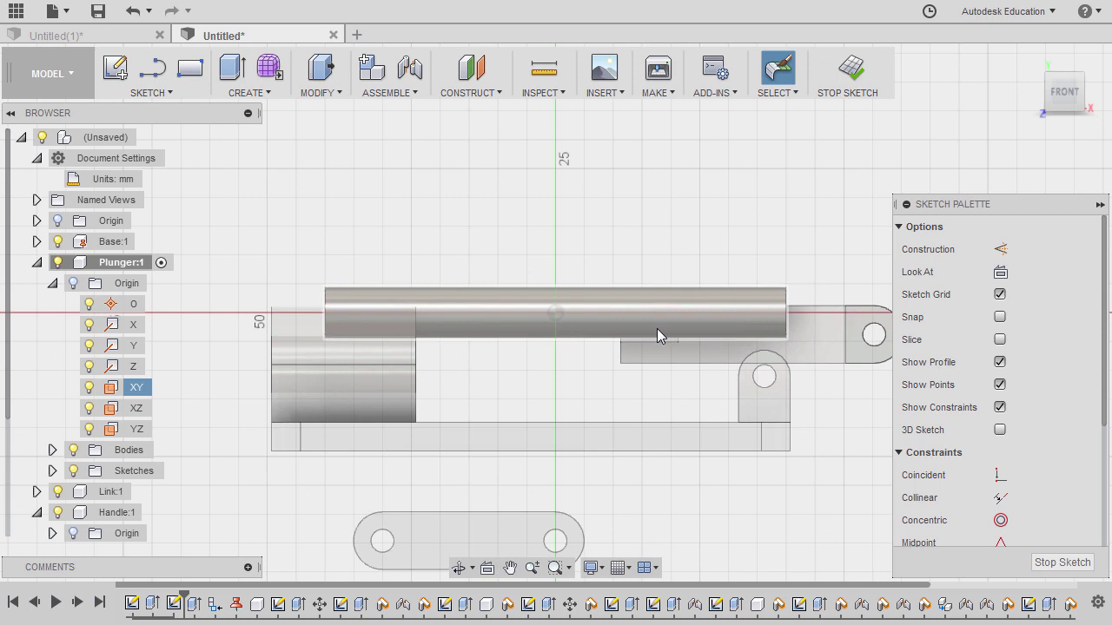
scroll(657, 326, up, 3)
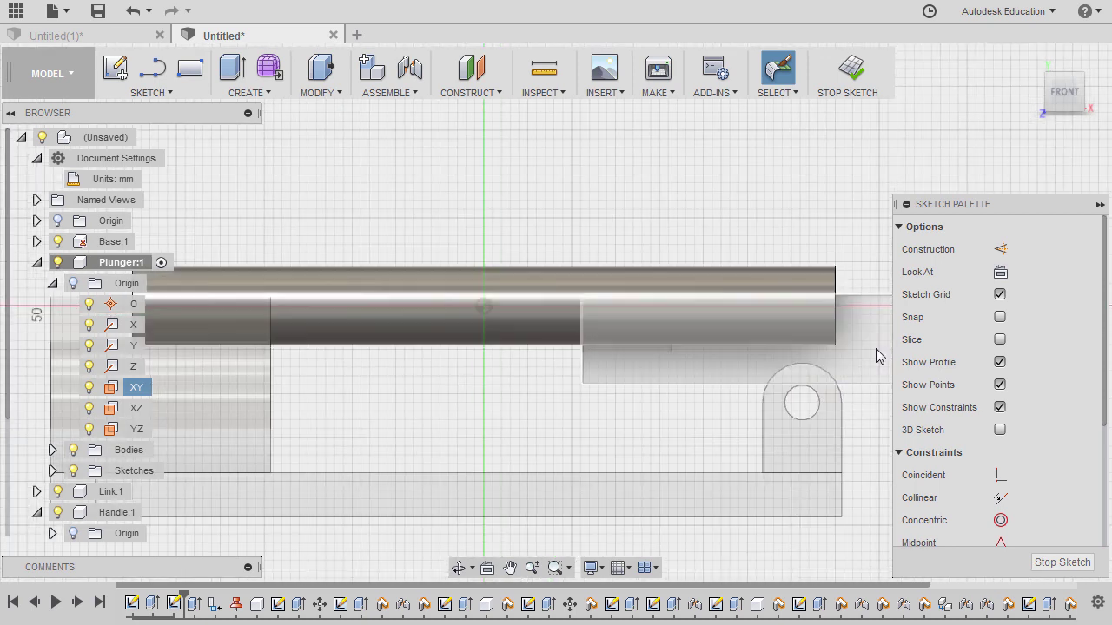
click(920, 339)
scroll(938, 347, up, 3)
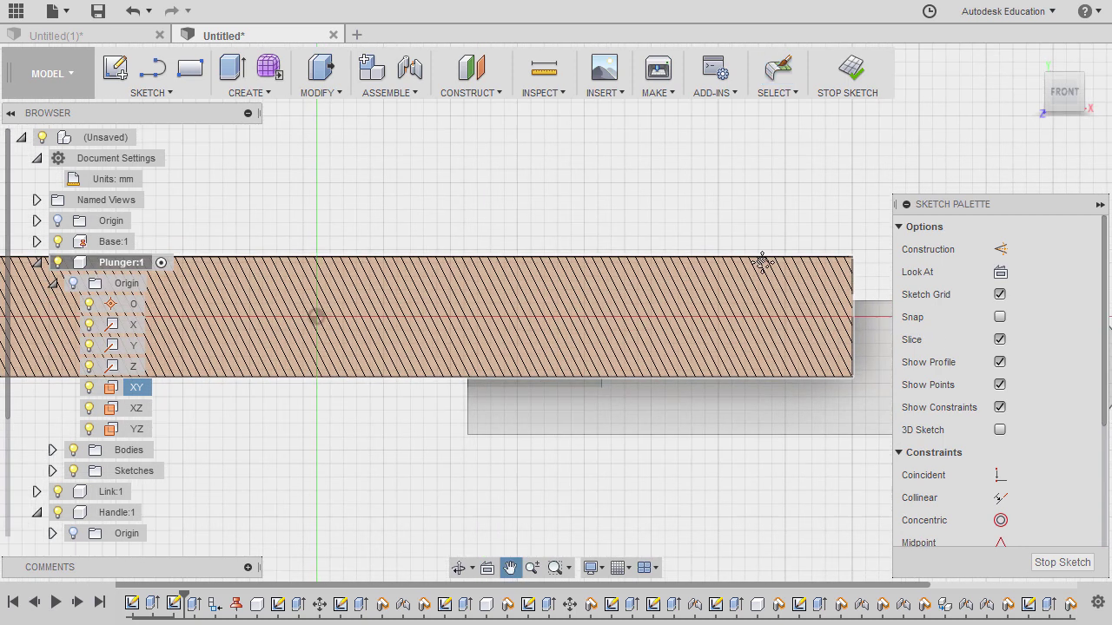
Draw a 4 mm diameter circle near the plunger's right end.
key(c)
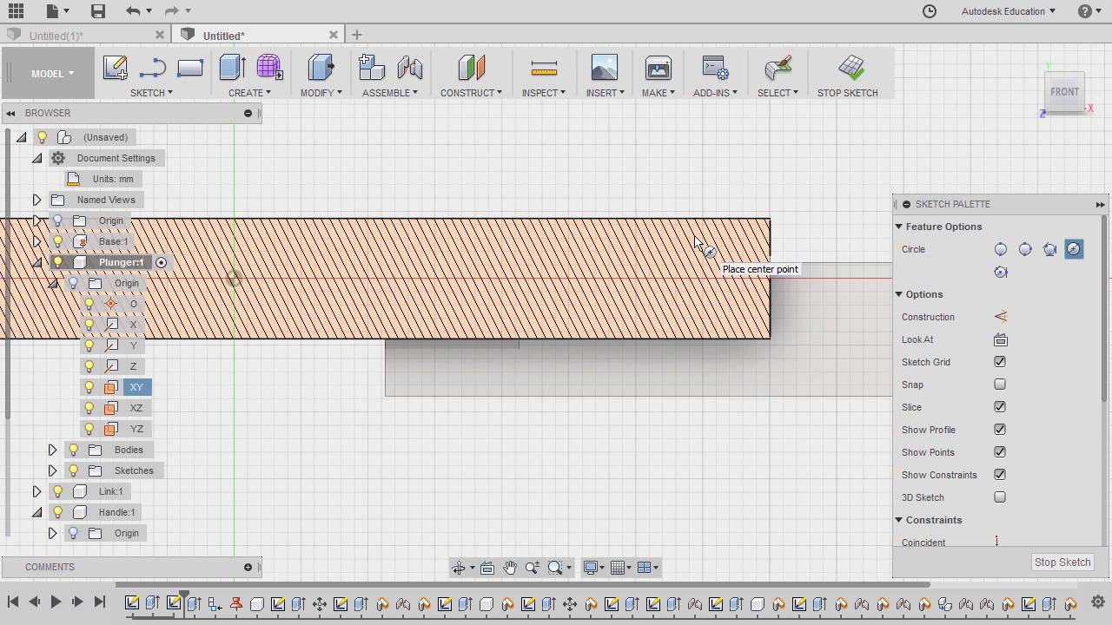
click(644, 275)
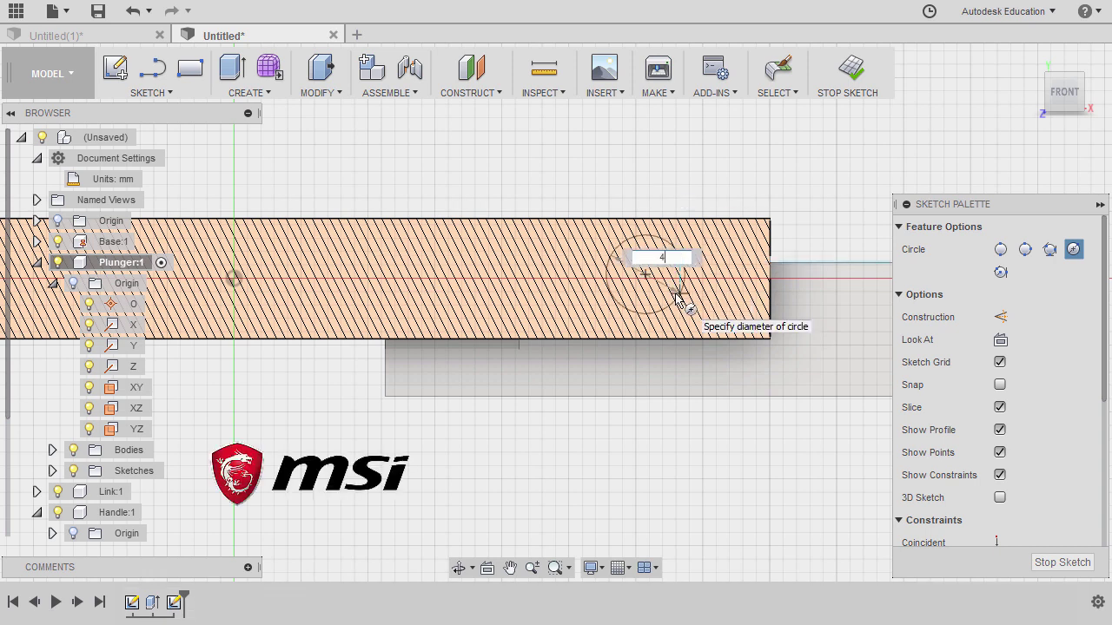
text(4)
key(Return)
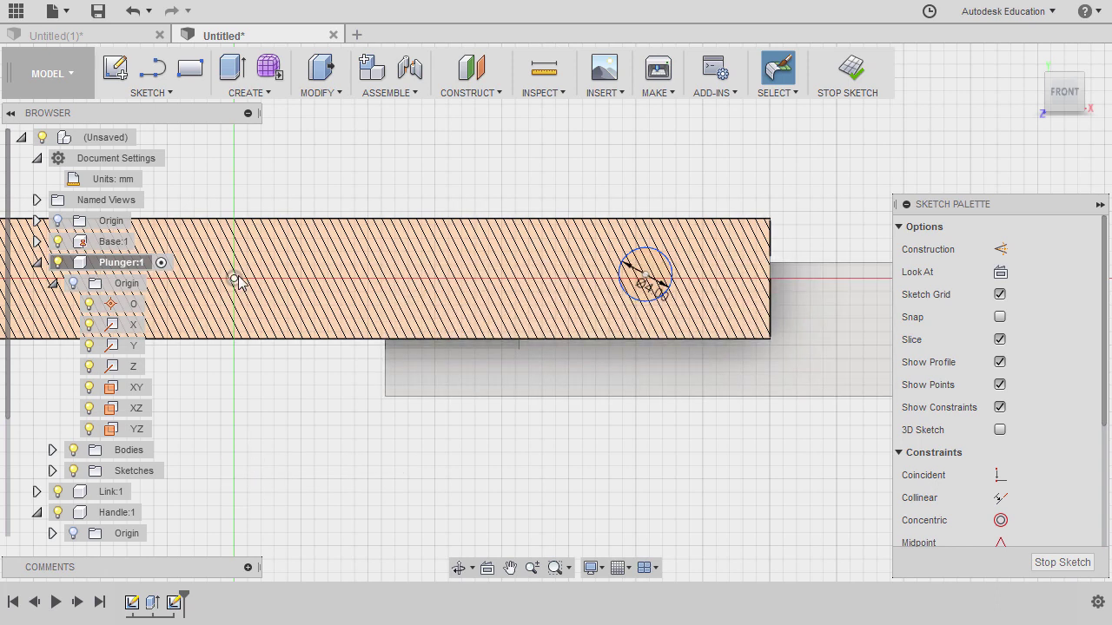
scroll(1073, 439, down, 3)
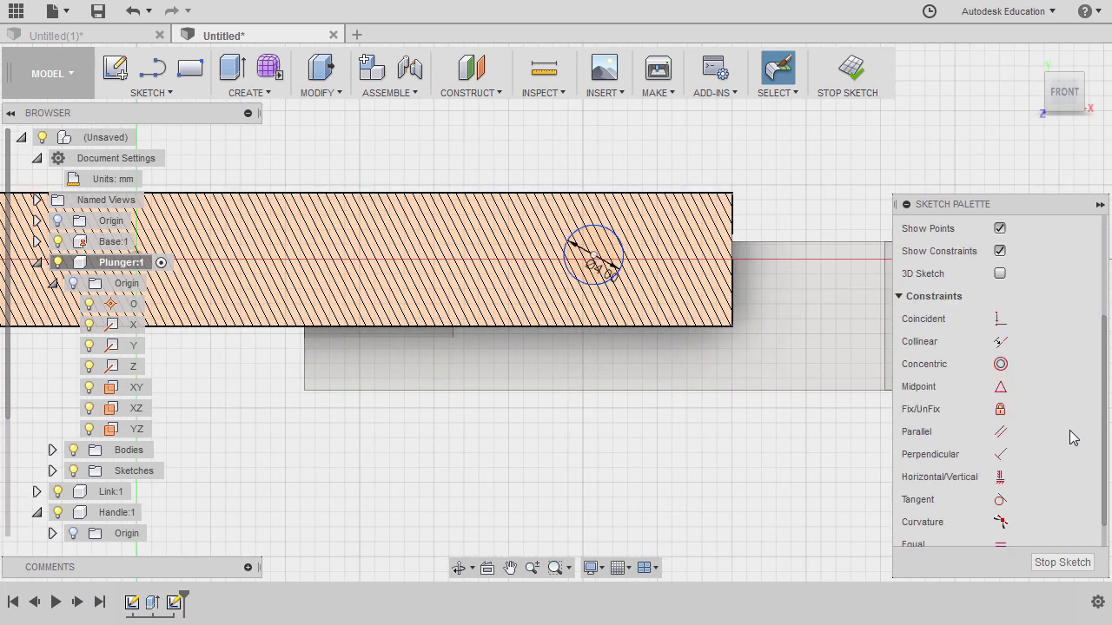
scroll(1073, 438, down, 1)
Align the circle's centre horizontally with the sketch origin.
click(1001, 444)
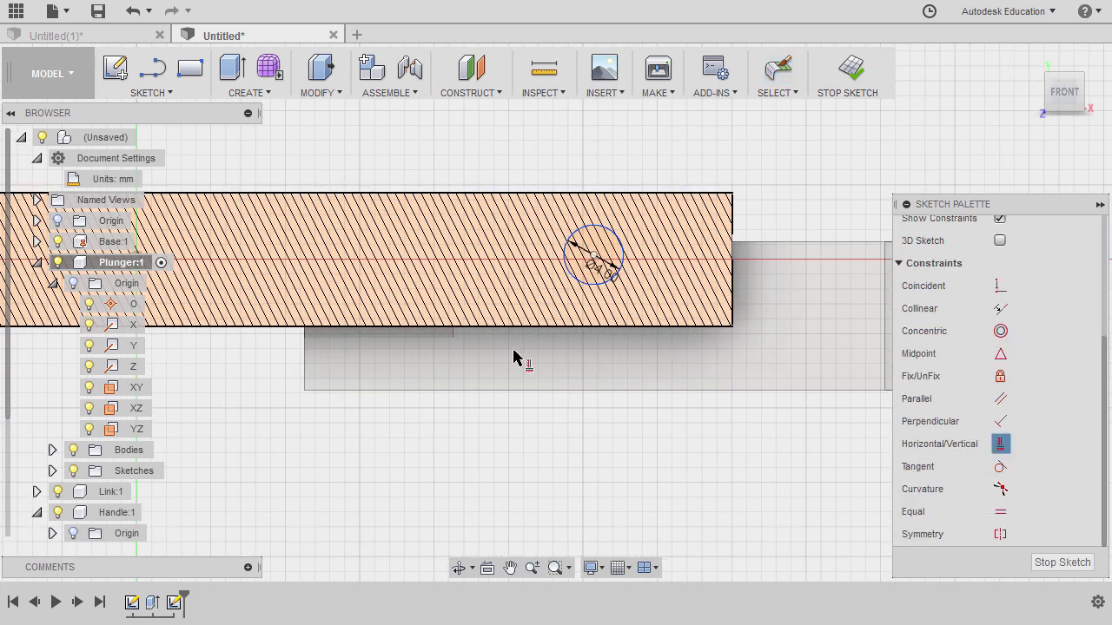
middle_drag(204, 301, 313, 318)
click(245, 278)
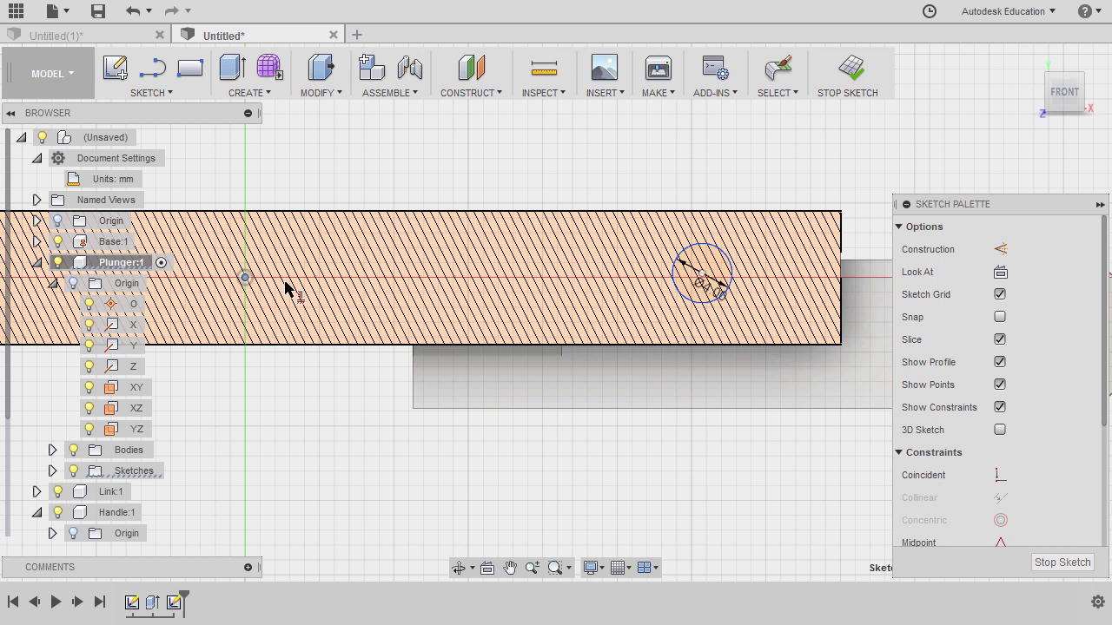
click(702, 278)
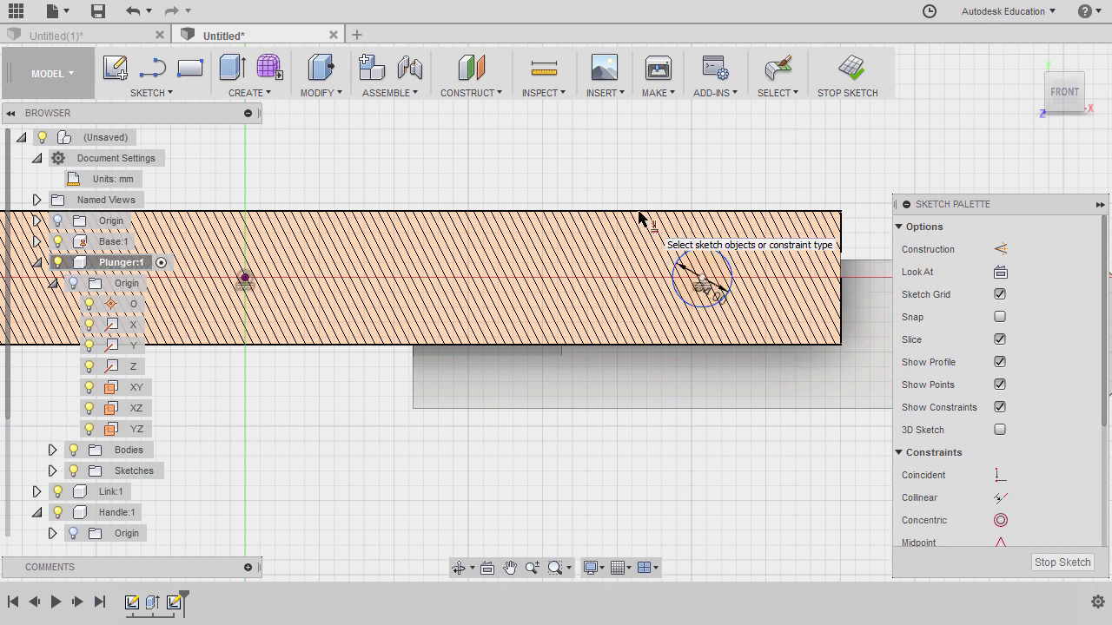
Dimension the circle's centre 10 mm from the plunger's right end and finish the sketch.
key(d)
click(704, 282)
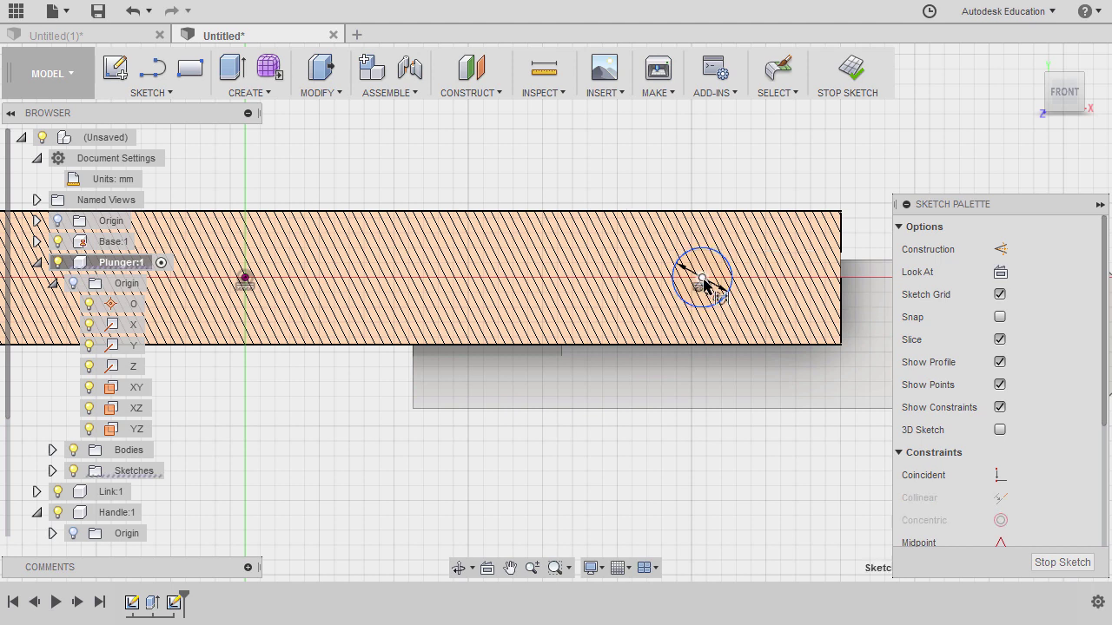
click(840, 252)
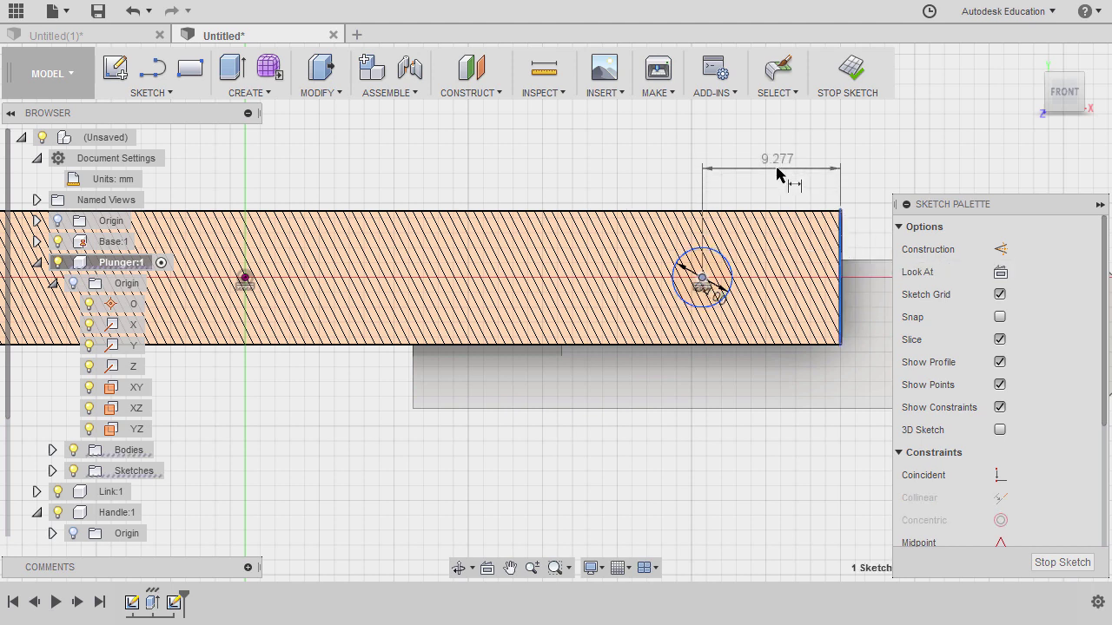
click(771, 151)
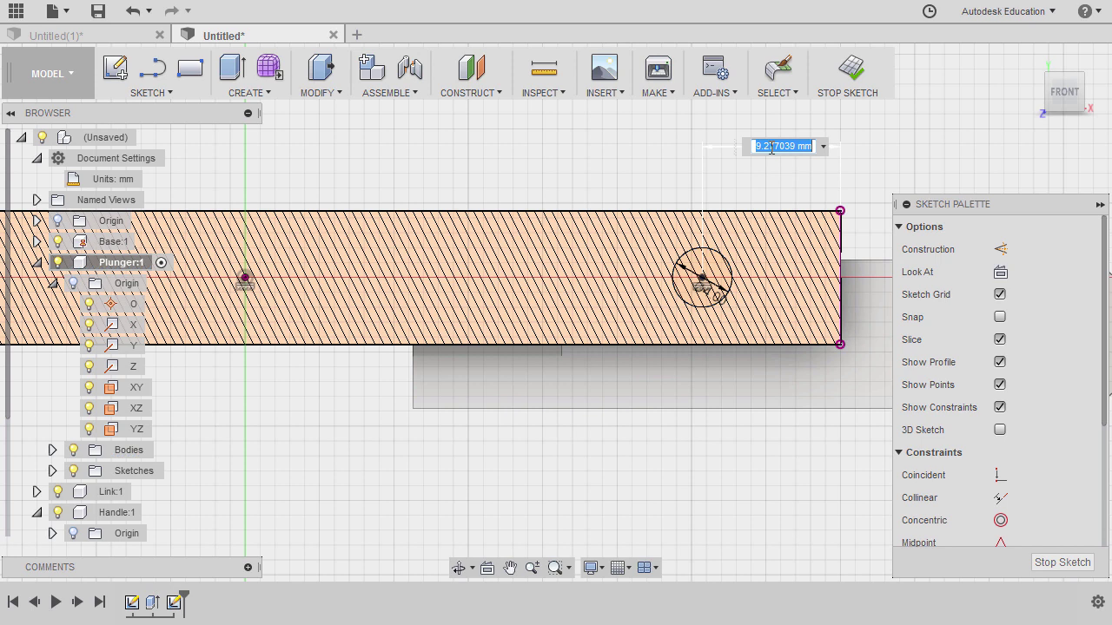
text(10)
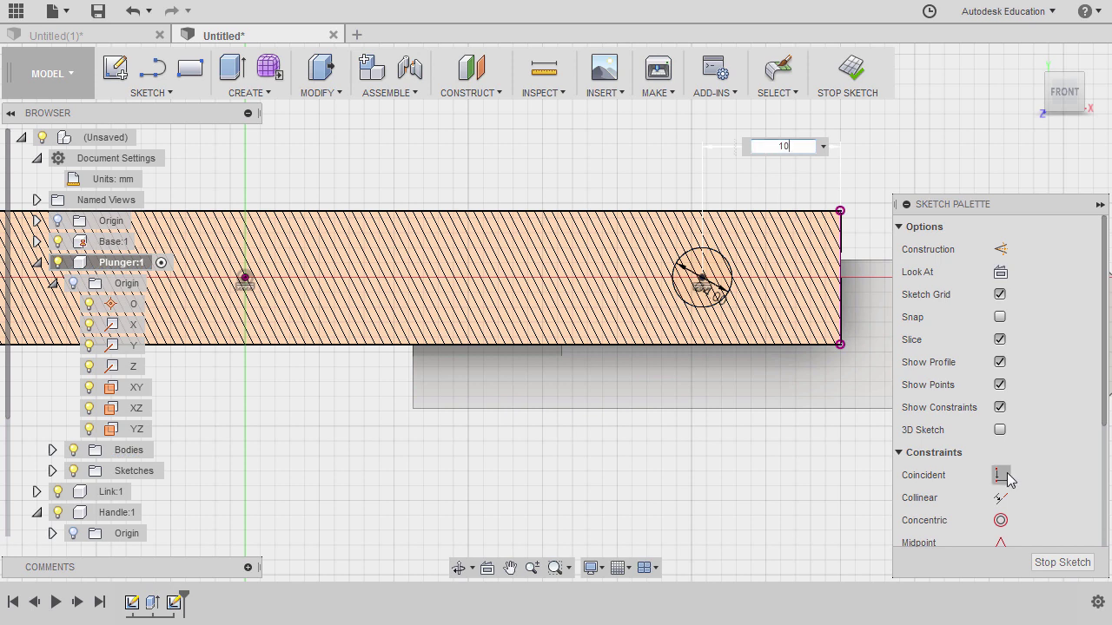
click(1059, 562)
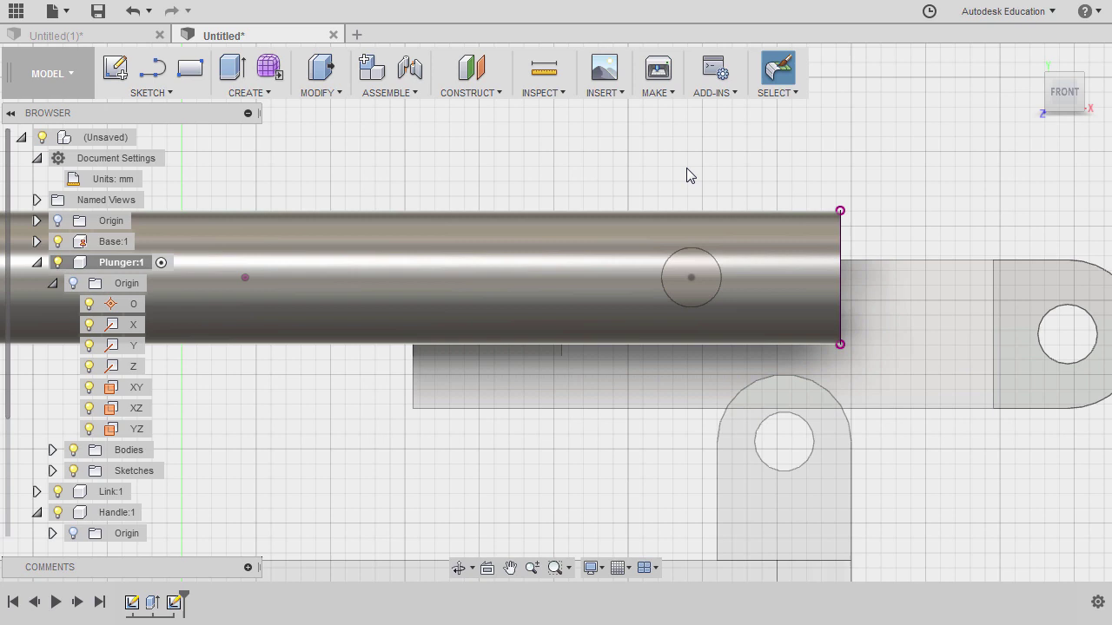
Extrude the 4 mm circle as a two-sided Cut with both extents set to All.
key(e)
shift+middle_drag(686, 168, 676, 271)
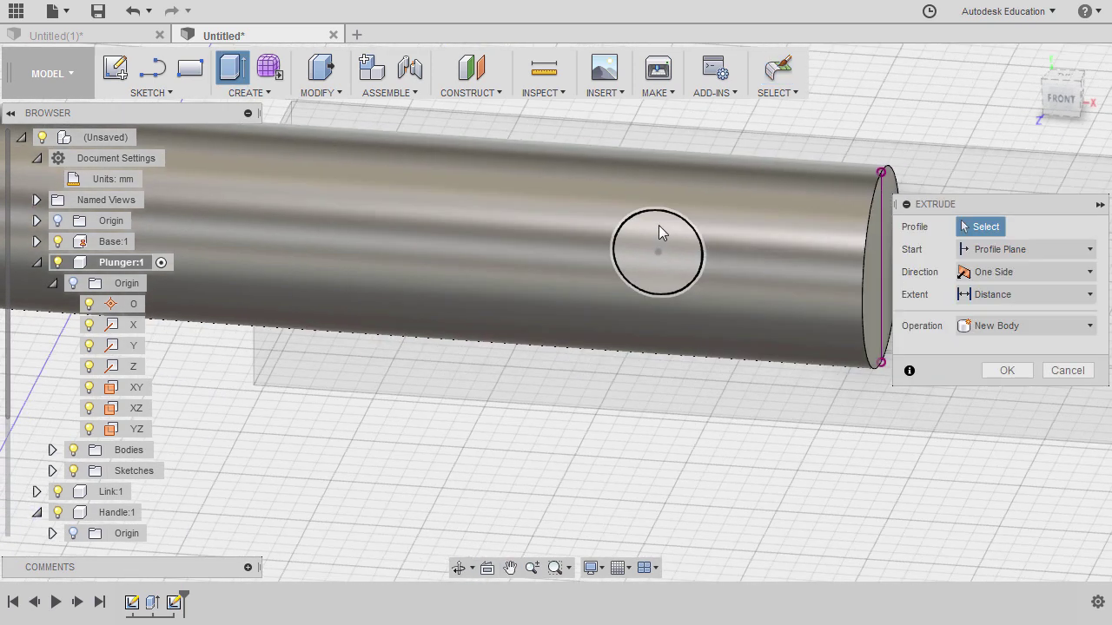
click(657, 244)
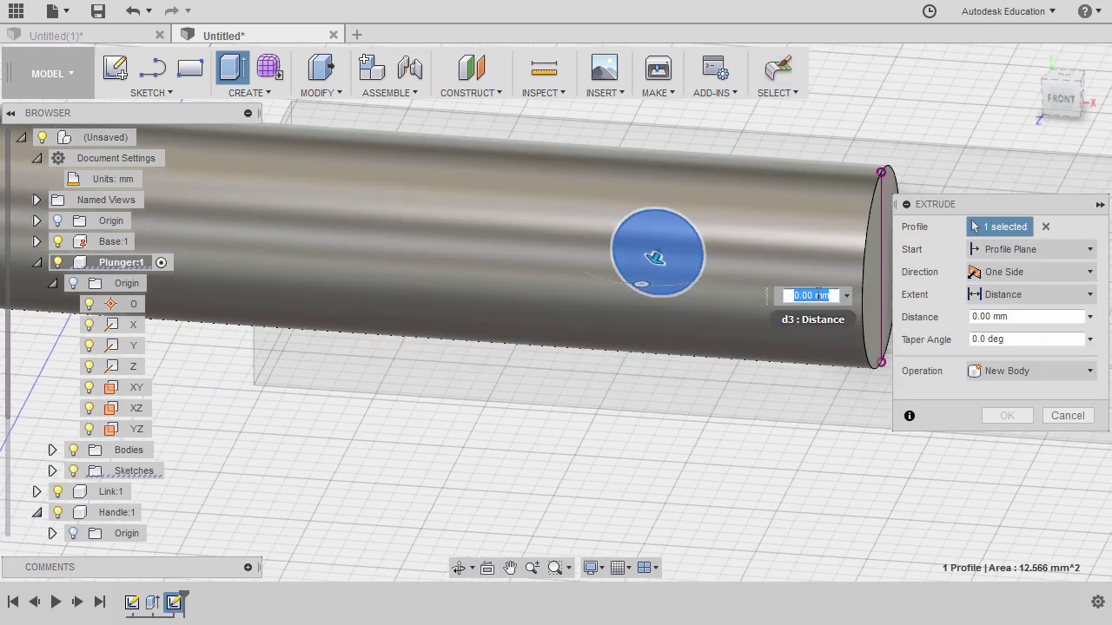
click(1030, 273)
click(1029, 313)
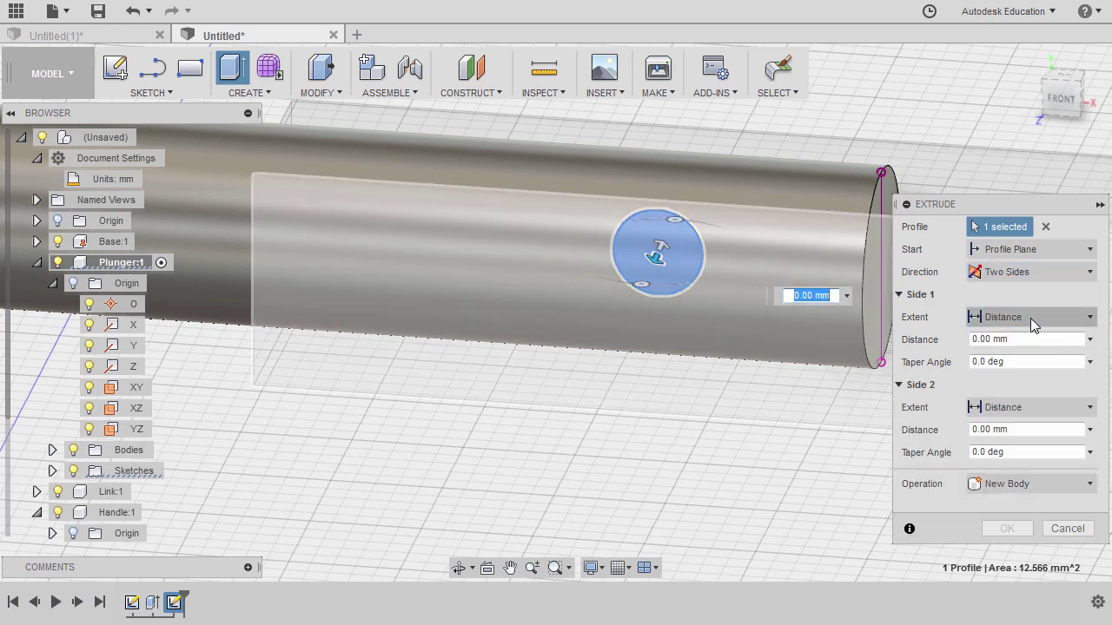
click(1030, 317)
click(1021, 383)
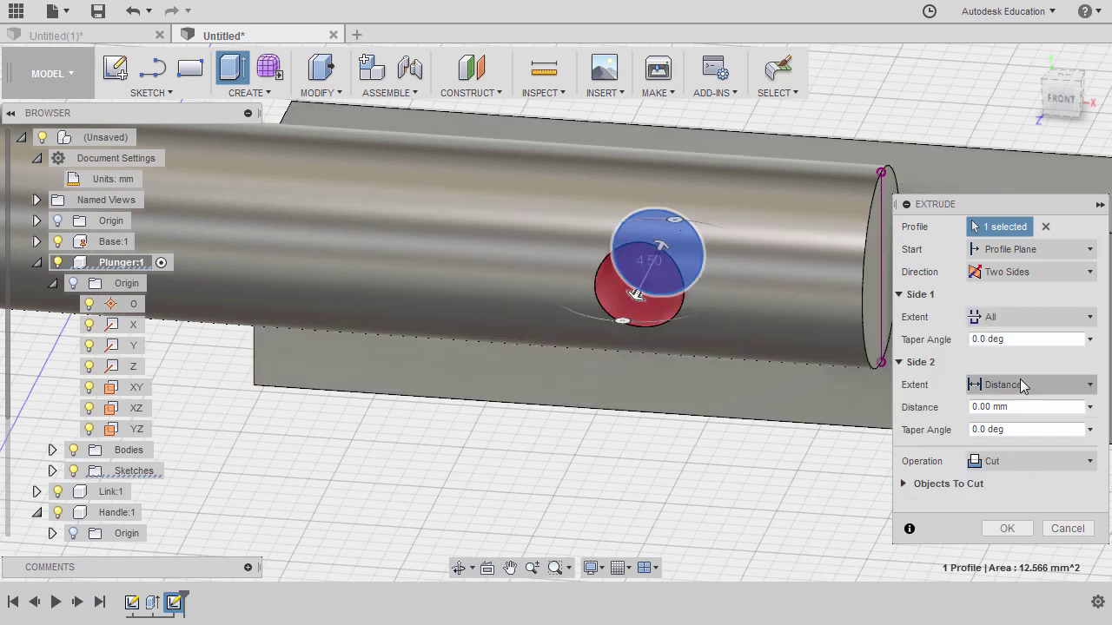
click(1022, 385)
click(1016, 447)
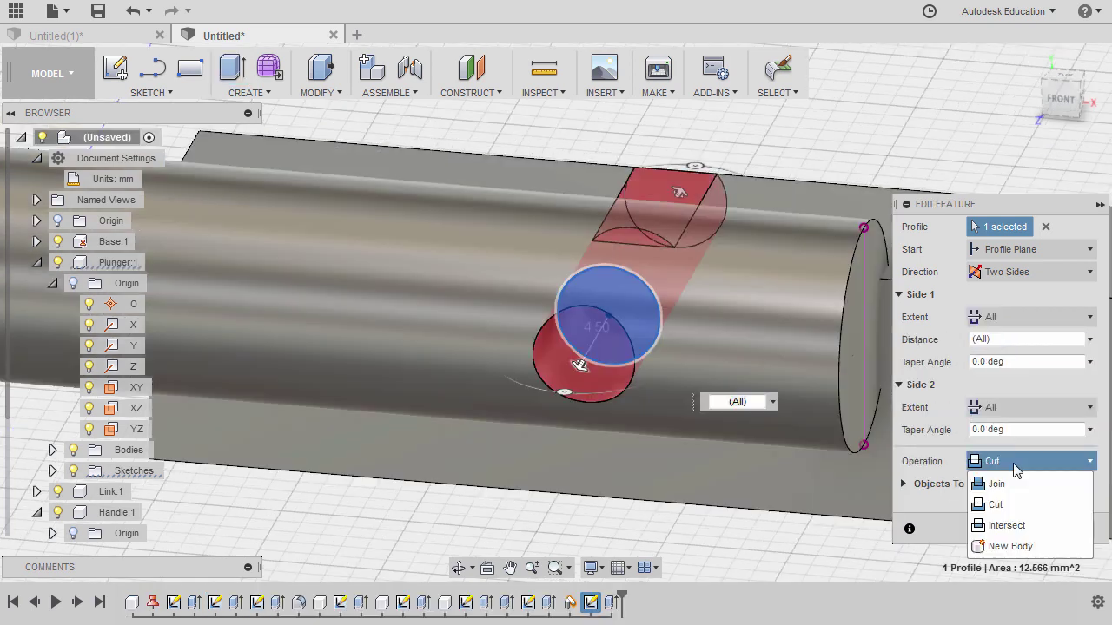
click(1010, 505)
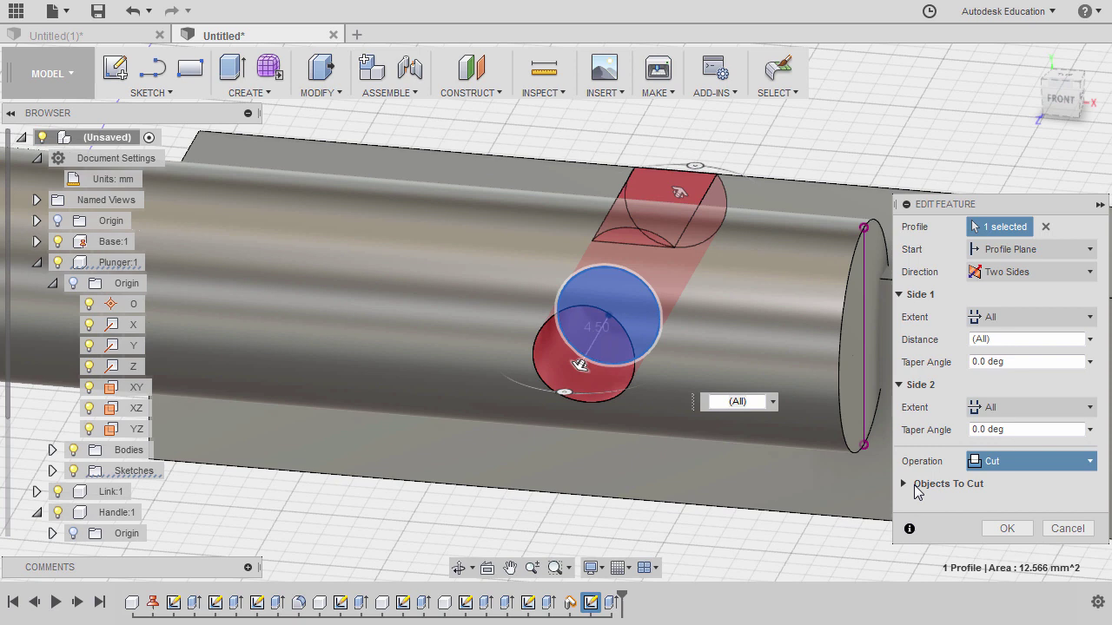
click(905, 484)
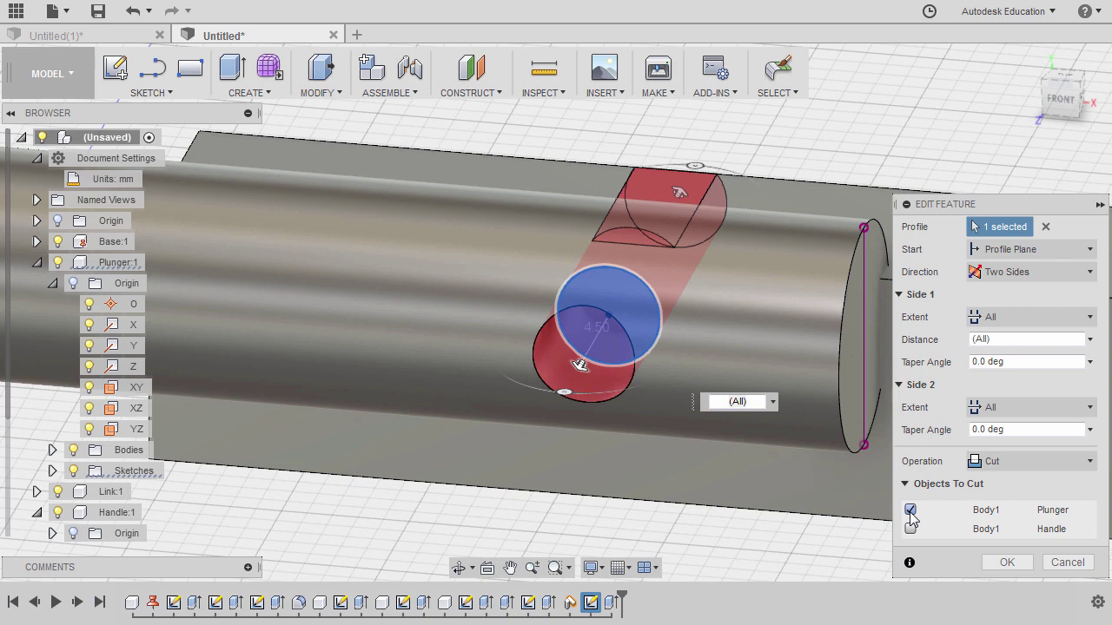
Apply the cut to form the 4 mm cross hole and return to the home view.
click(1003, 563)
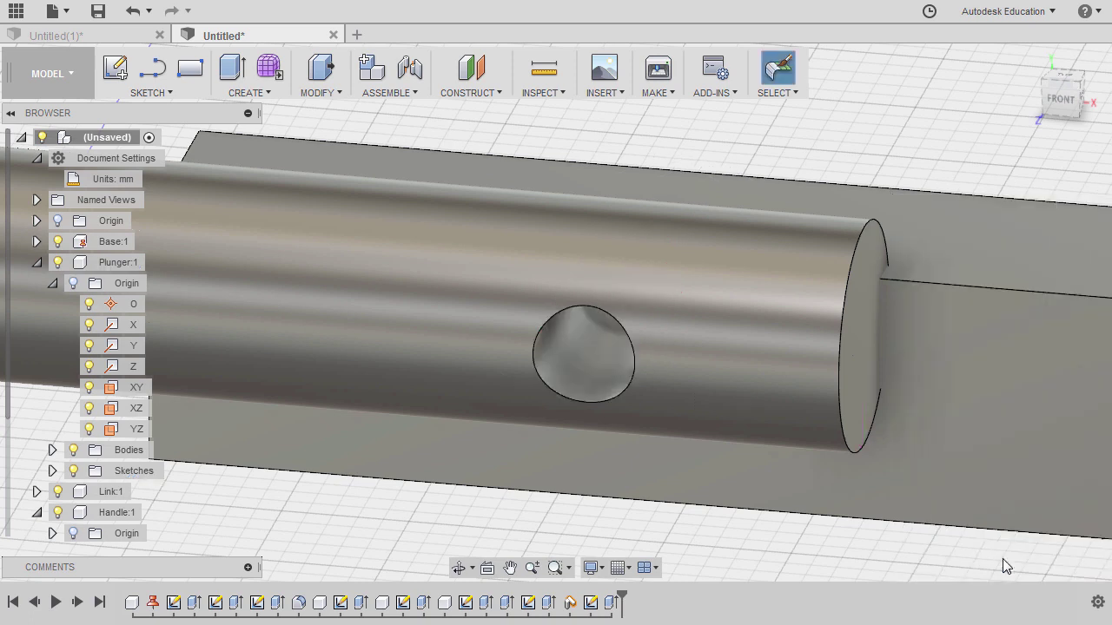
click(1038, 54)
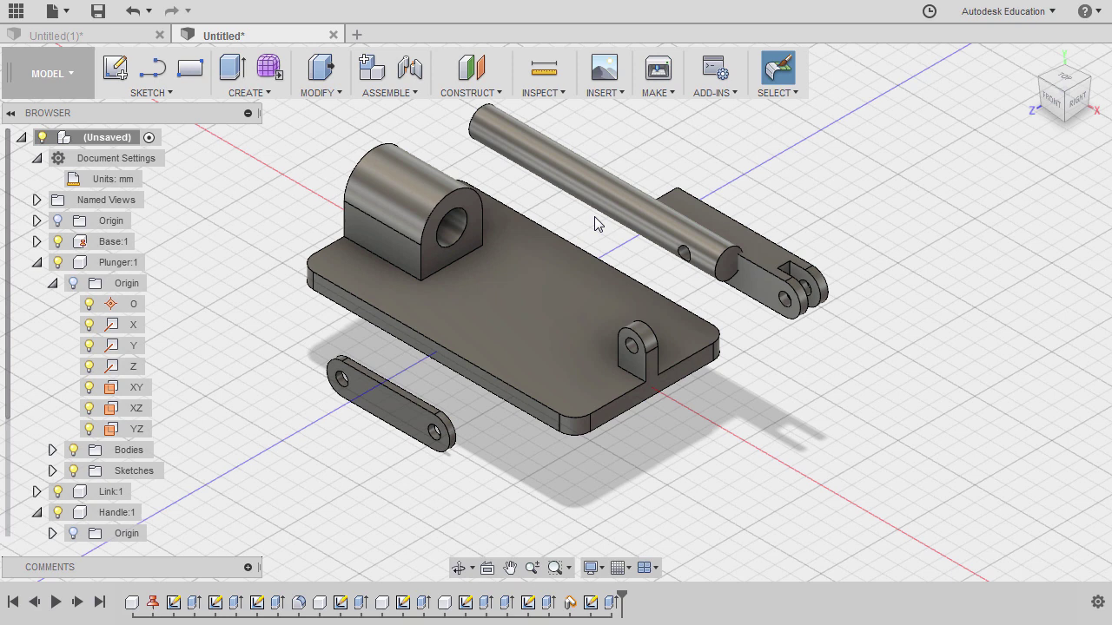
Join the plunger's origin to the base bracket's bore centre with a Cylindrical joint.
key(j)
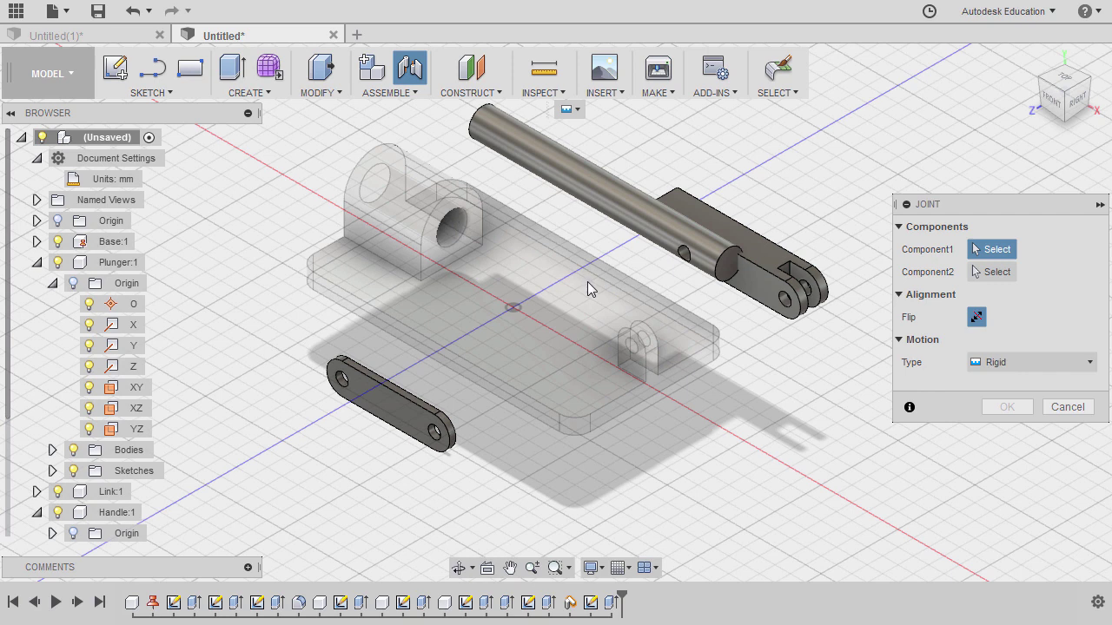
click(979, 366)
click(1015, 446)
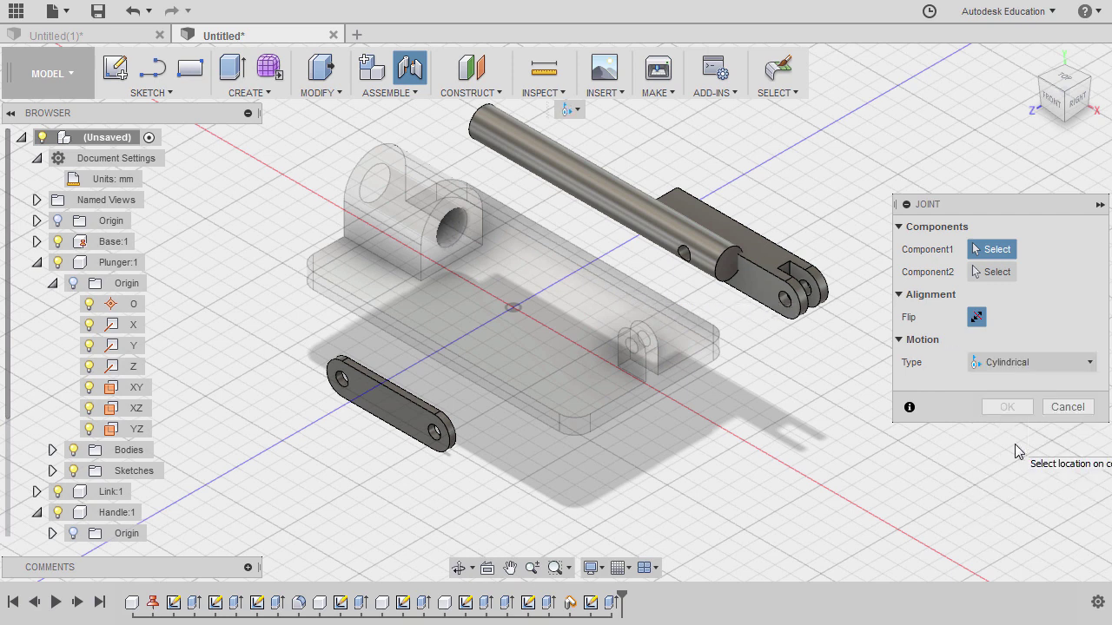
scroll(675, 310, up, 5)
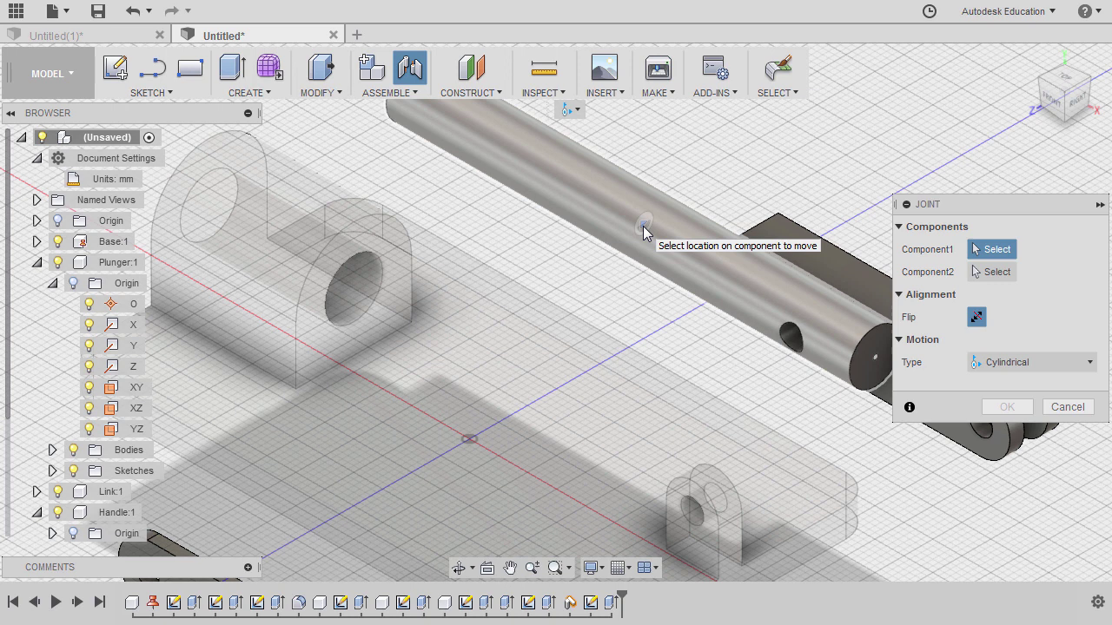
click(644, 229)
scroll(566, 290, up, 5)
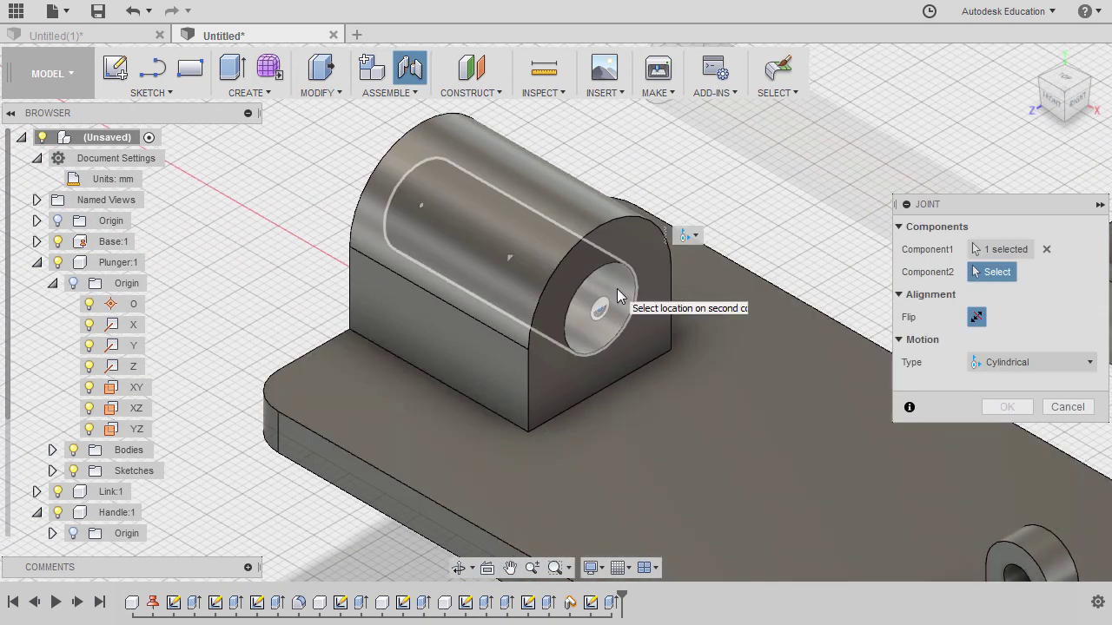
click(513, 258)
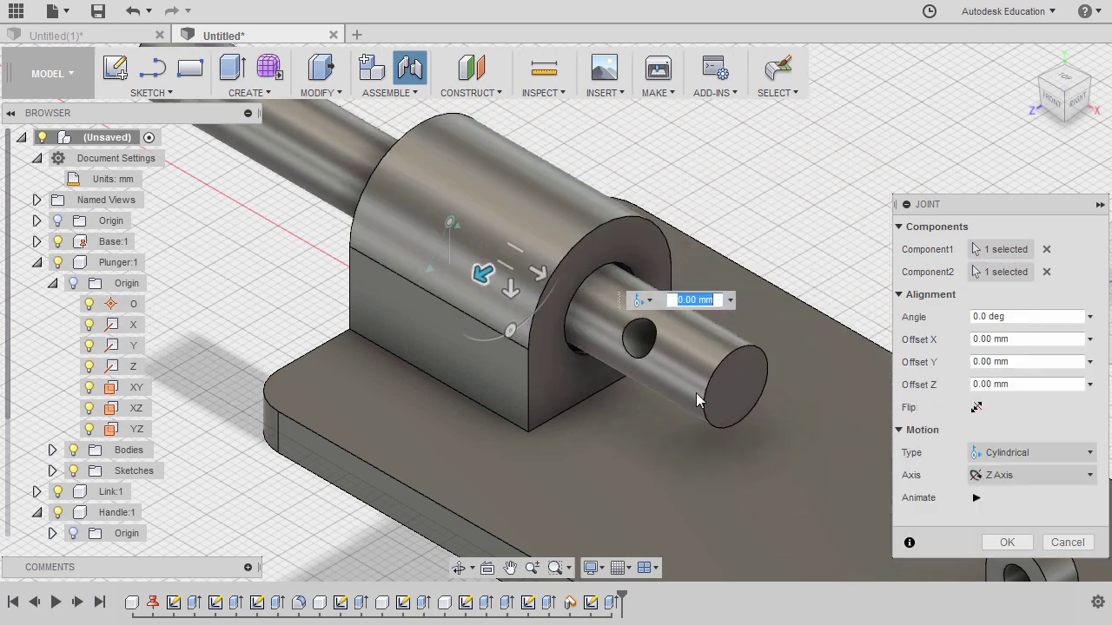
click(1007, 542)
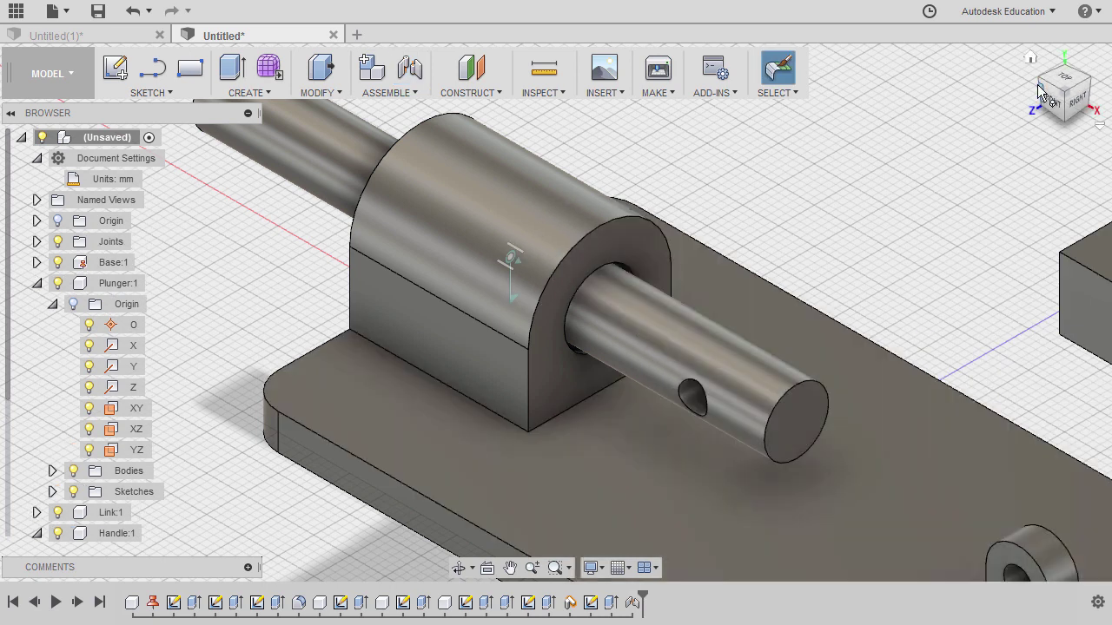
scroll(968, 111, down, 1)
key(F6)
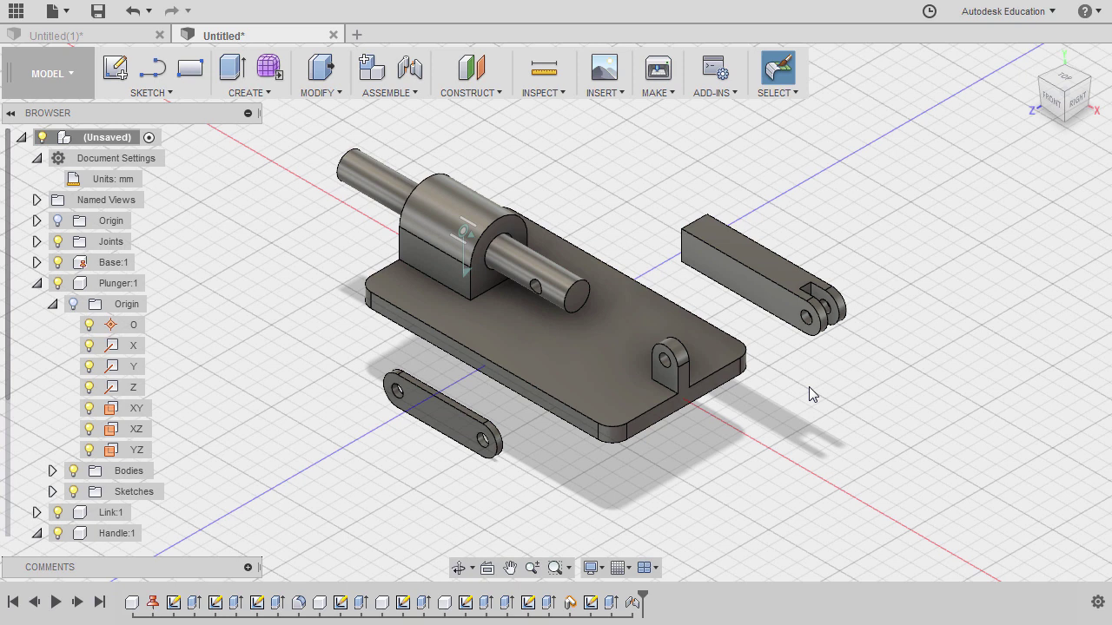
Start a Revolute joint snapped midway between the handle fork's two prong faces.
key(j)
click(1008, 363)
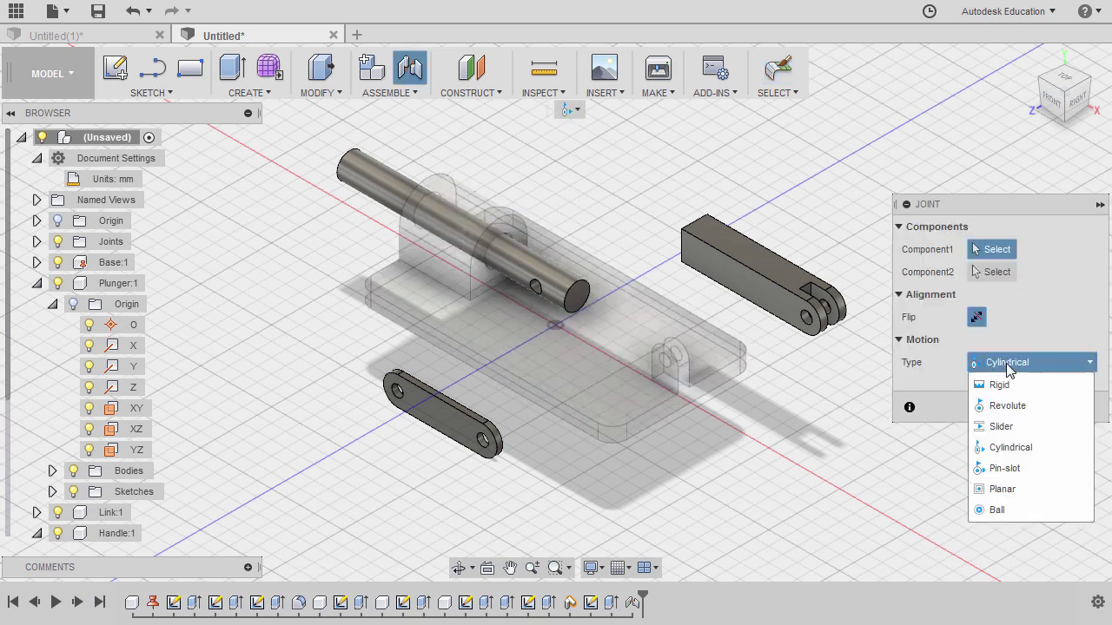
click(1009, 405)
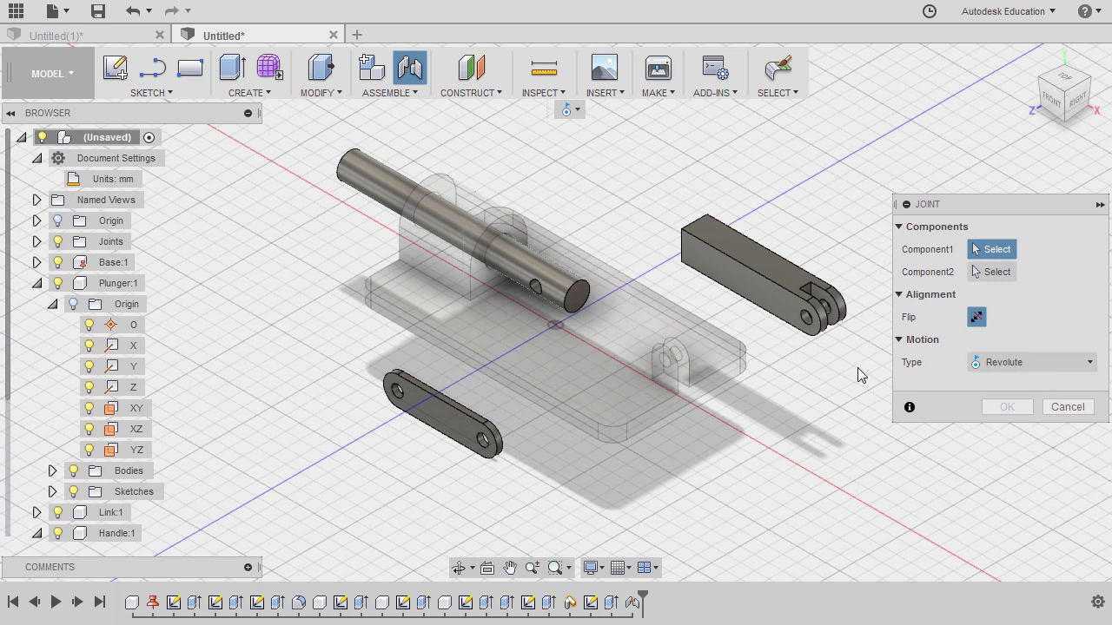
scroll(829, 312, up, 10)
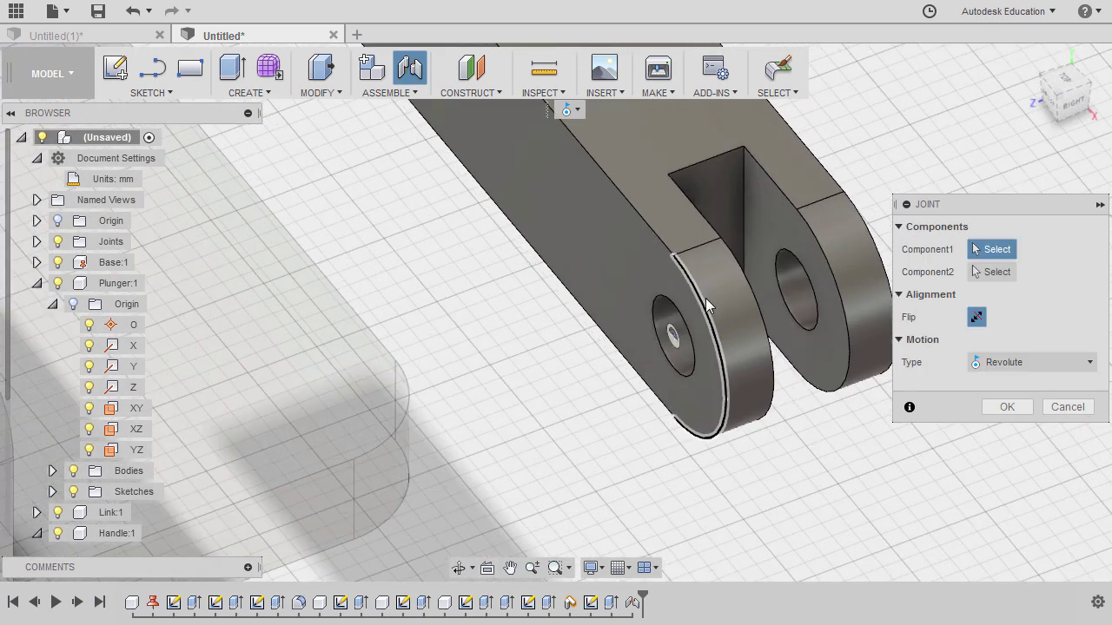
shift+middle_drag(706, 305, 782, 223)
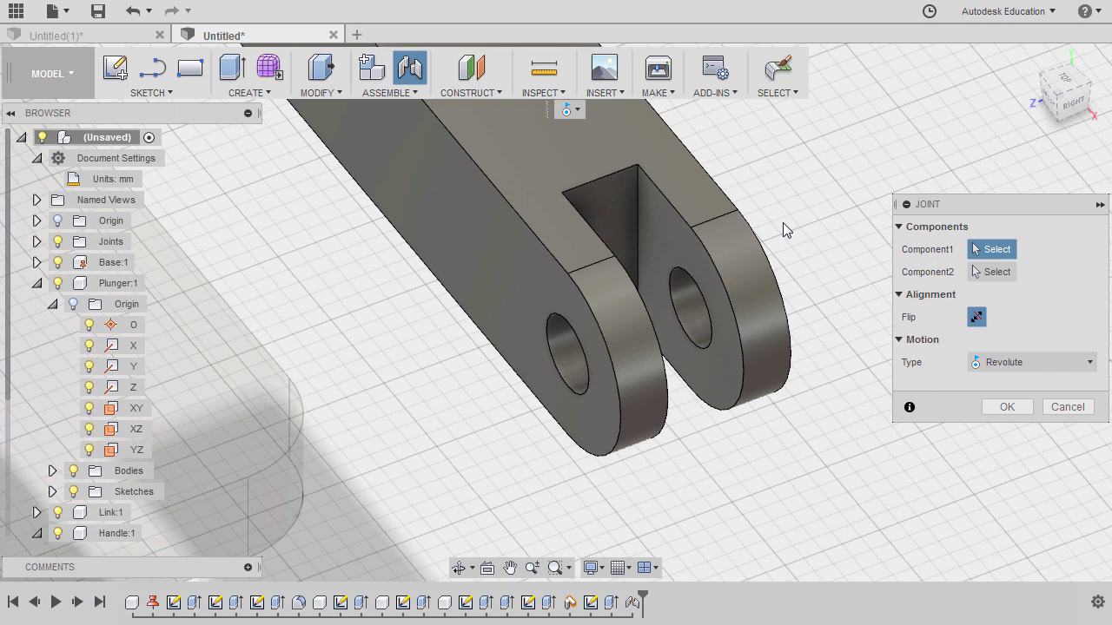
right_click(803, 207)
click(801, 287)
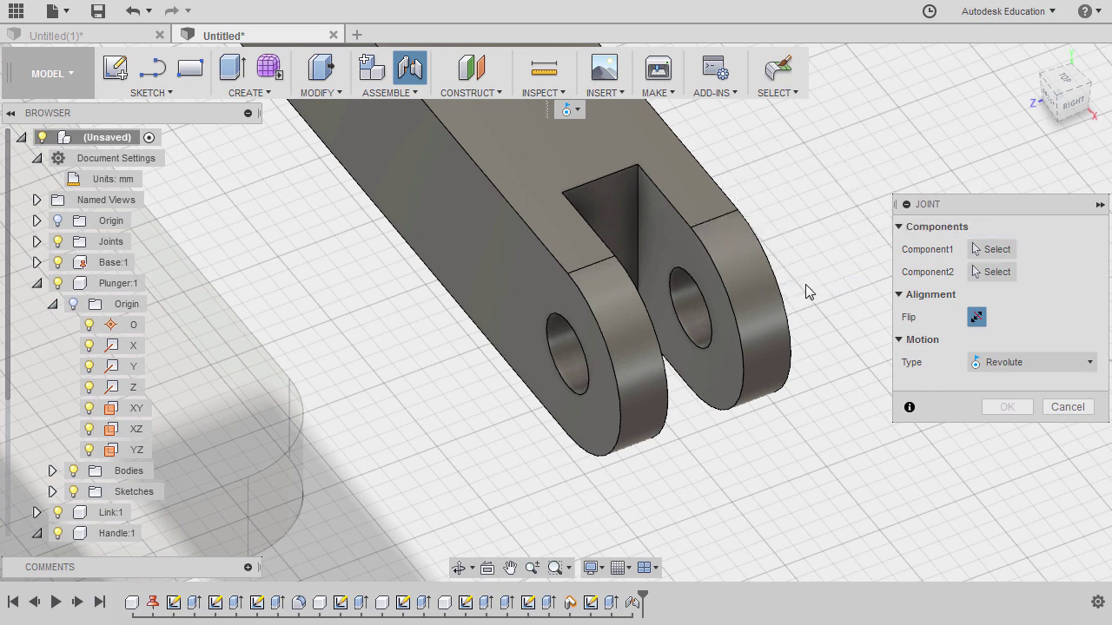
shift+middle_drag(651, 318, 596, 324)
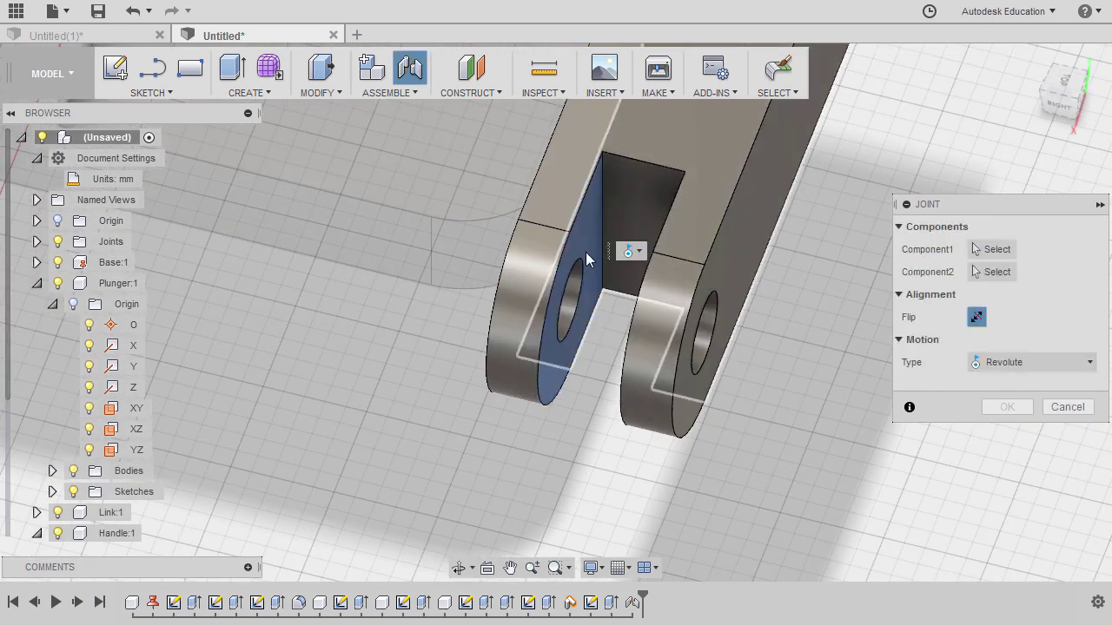
click(637, 246)
shift+middle_drag(637, 246, 693, 214)
click(692, 214)
Pin the handle's fork hole to the base lug's hole, confirm the joint, and go home.
scroll(695, 218, up, 3)
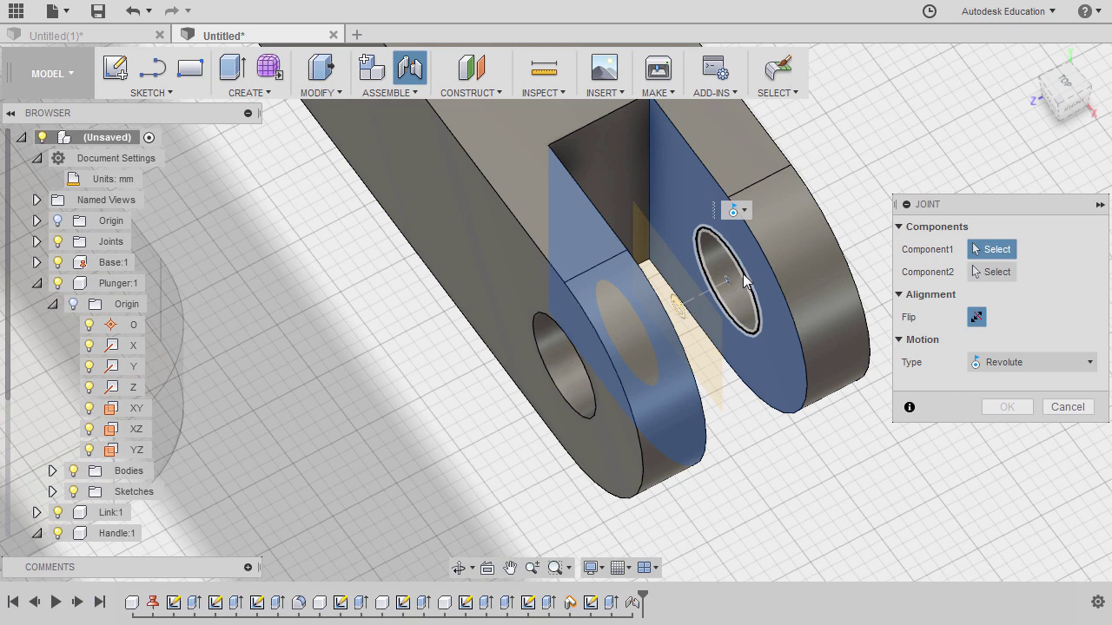
click(727, 279)
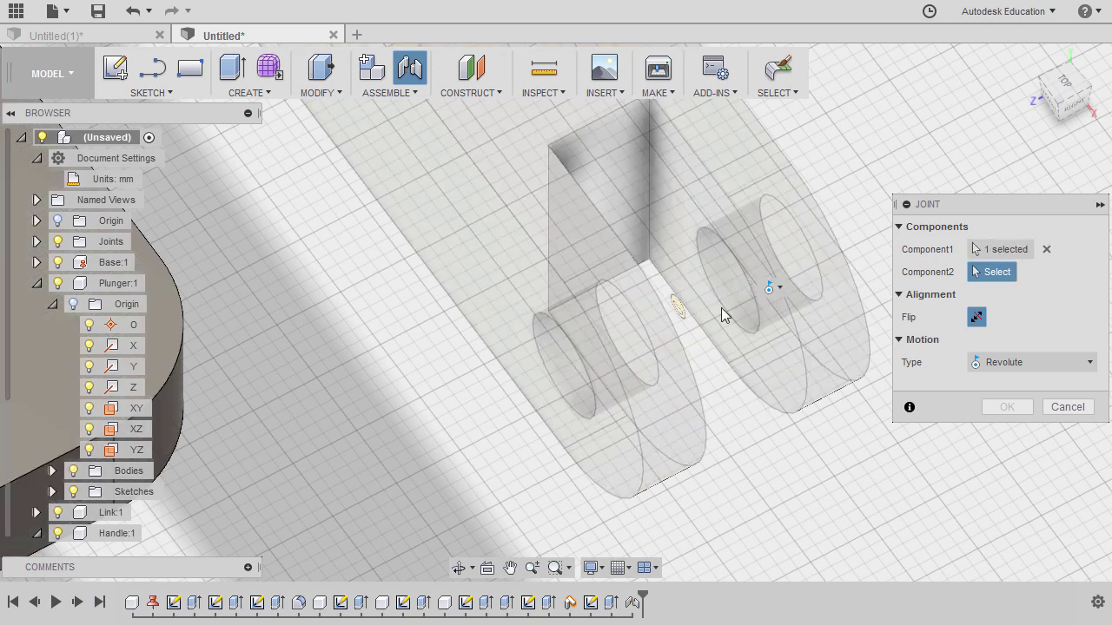
scroll(721, 317, down, 3)
scroll(579, 353, up, 3)
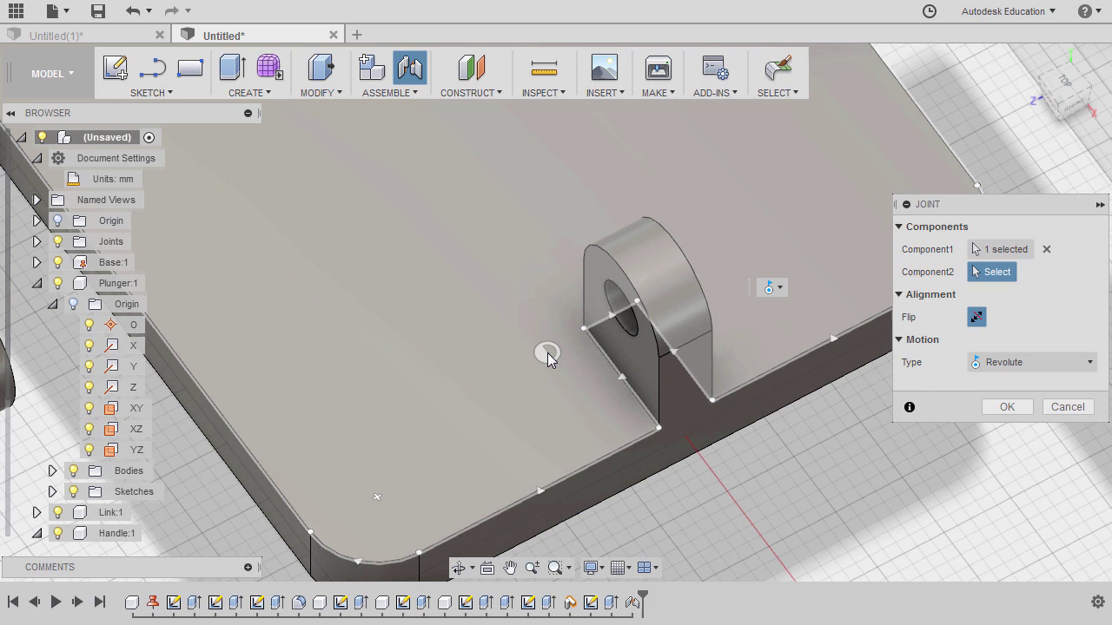
scroll(586, 295, up, 3)
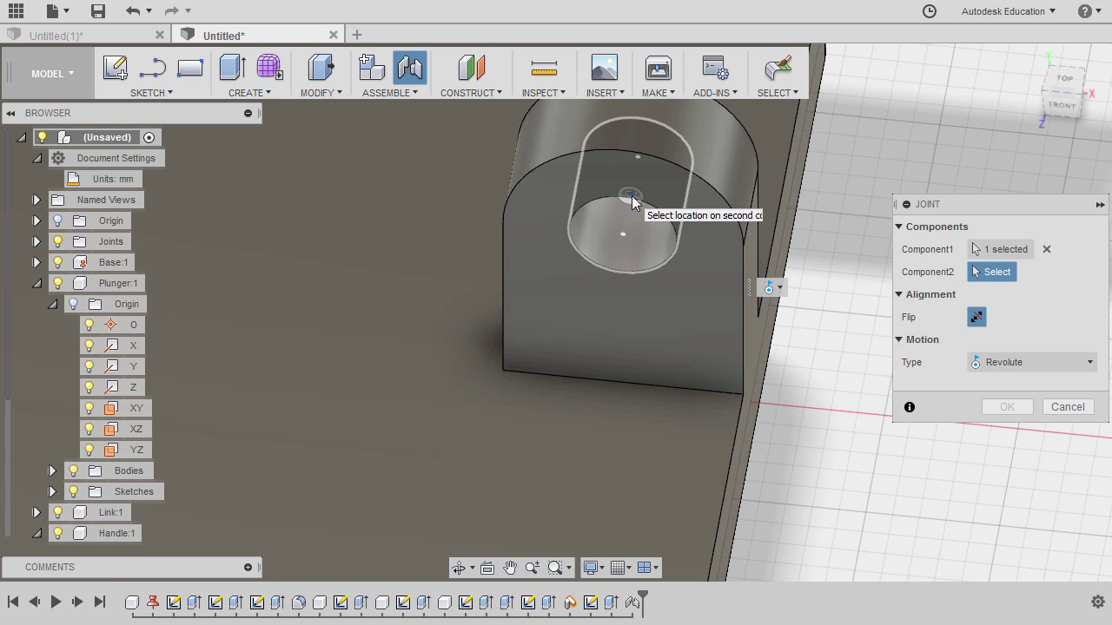
click(631, 196)
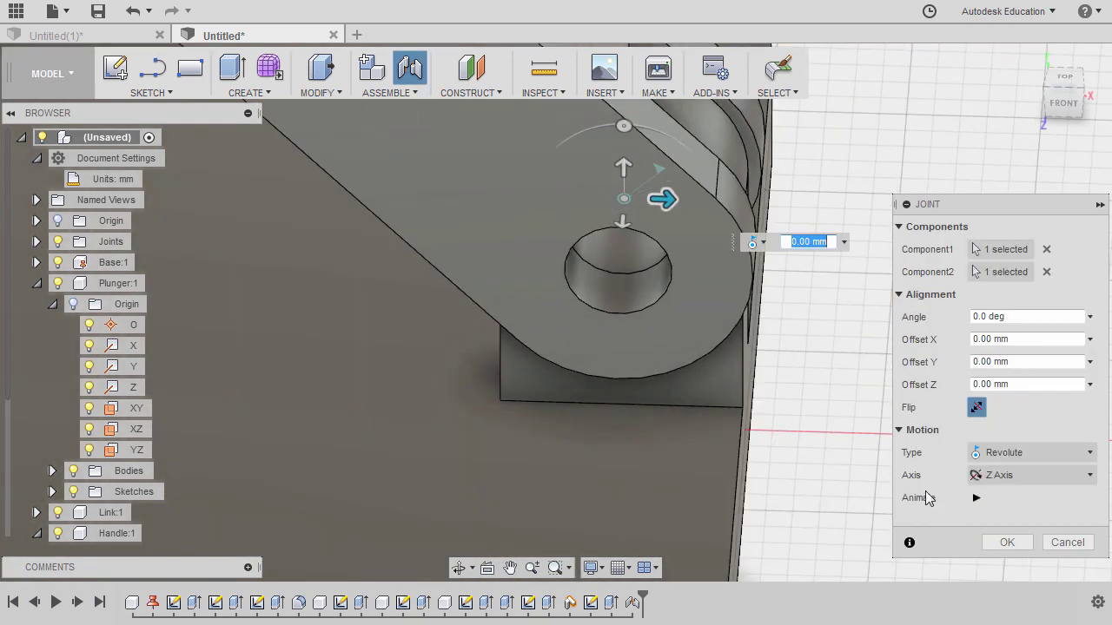
click(1003, 543)
click(1030, 57)
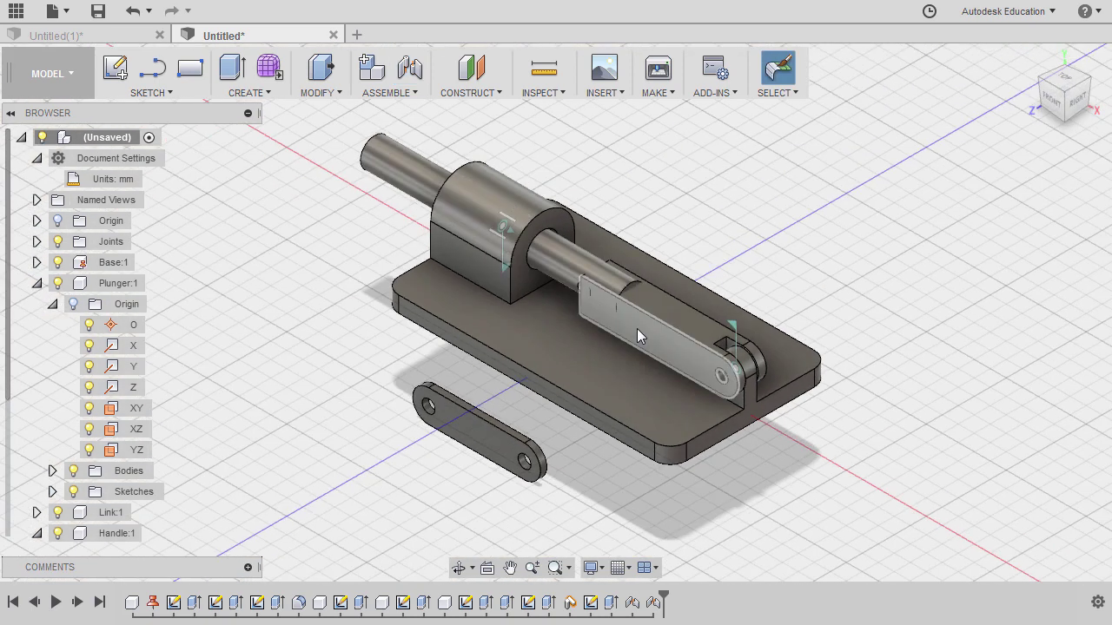
Swing the handle upright about its pivot.
drag(636, 329, 709, 273)
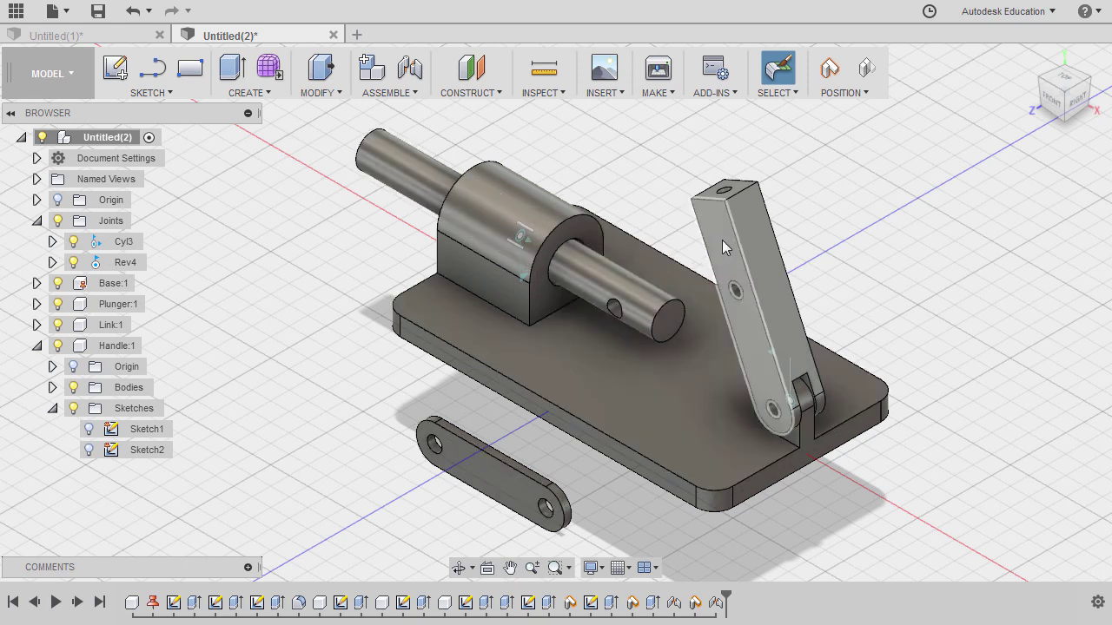
Start a new joint, capturing moved positions, and pick the plunger's cross hole first.
key(j)
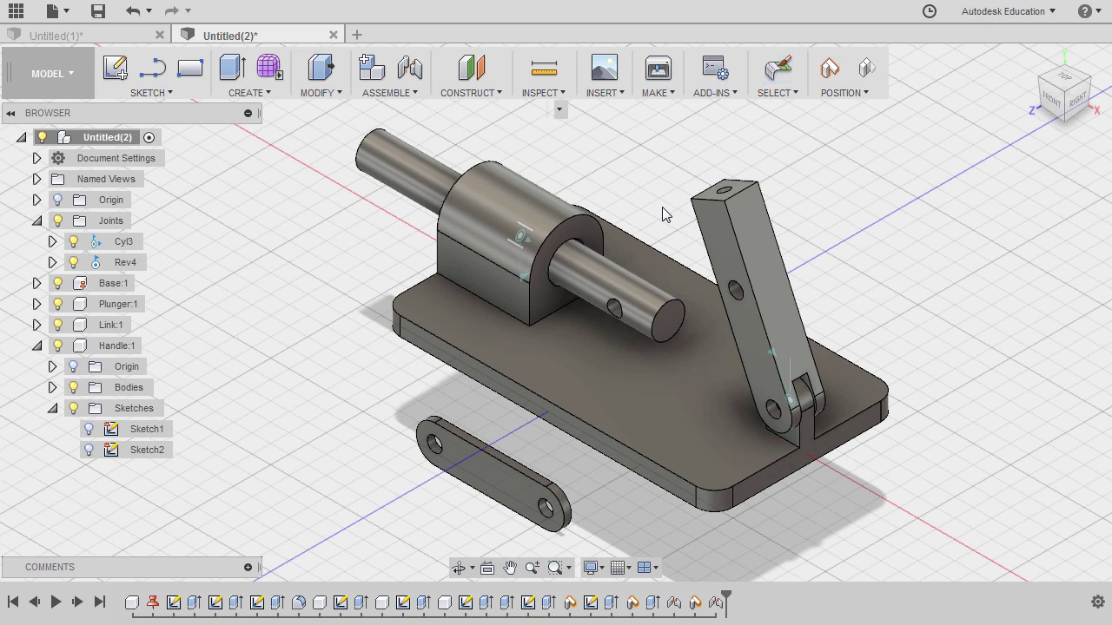
click(886, 433)
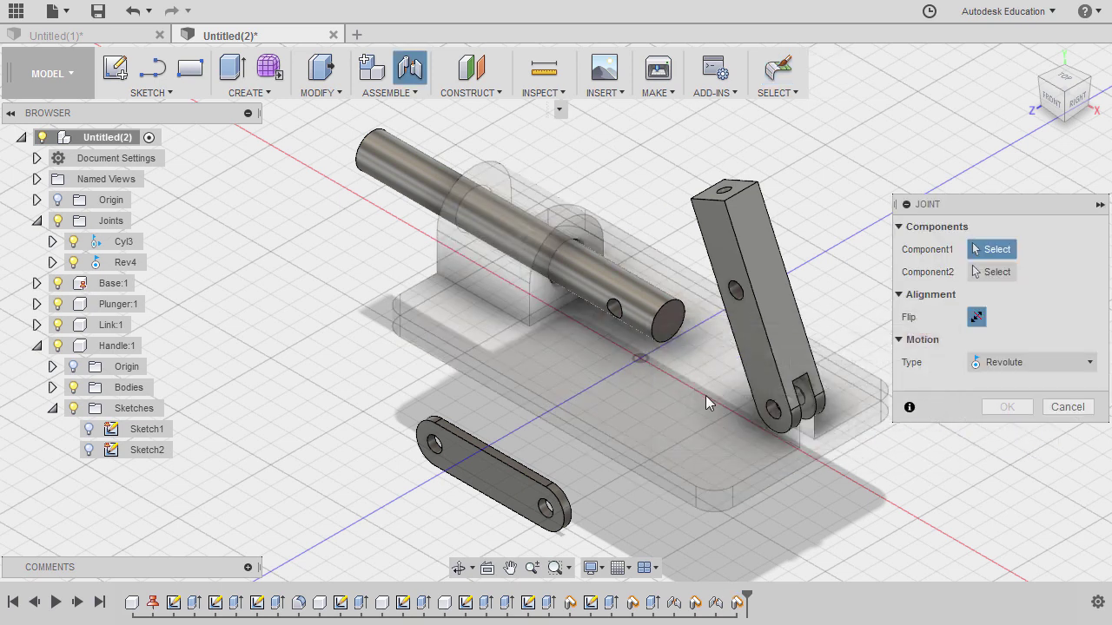
scroll(614, 329, up, 5)
scroll(620, 310, down, 3)
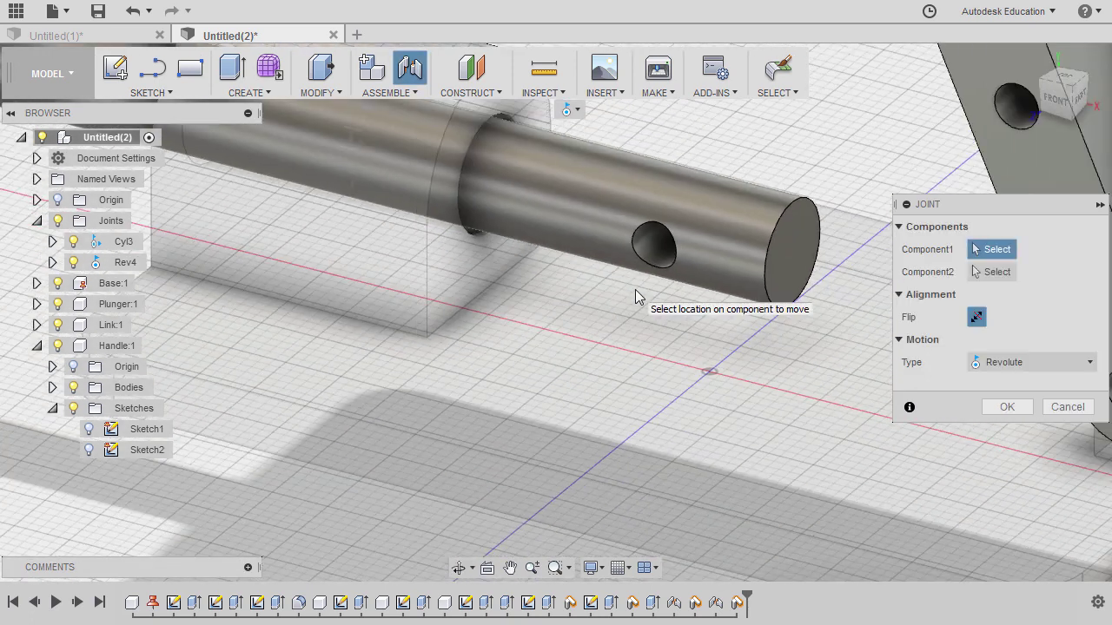
shift+middle_drag(628, 285, 642, 260)
scroll(644, 263, up, 2)
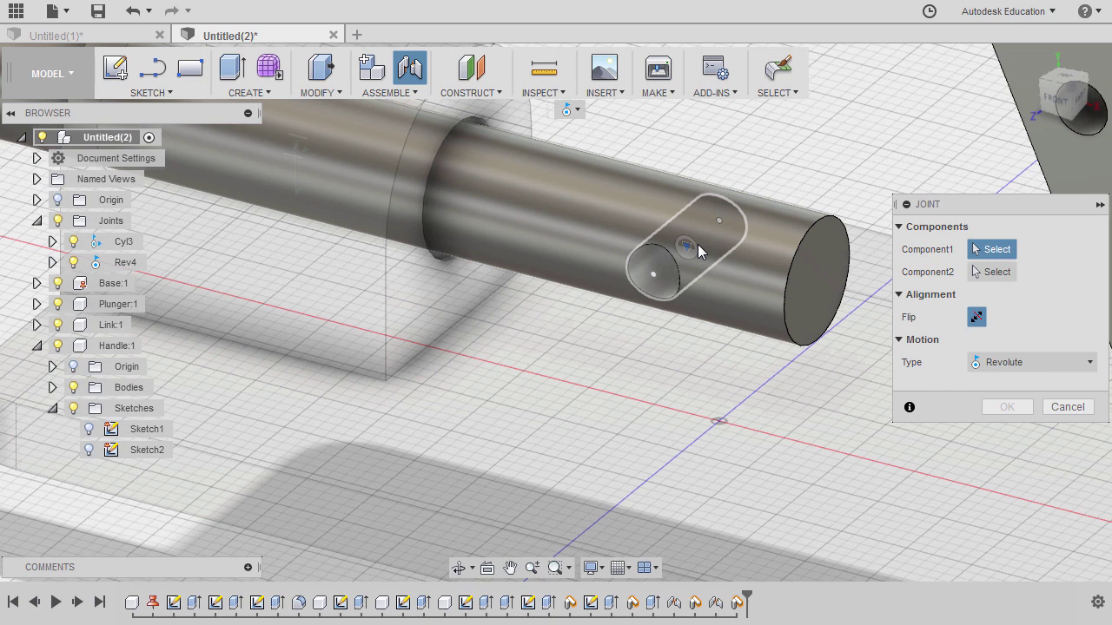
click(687, 249)
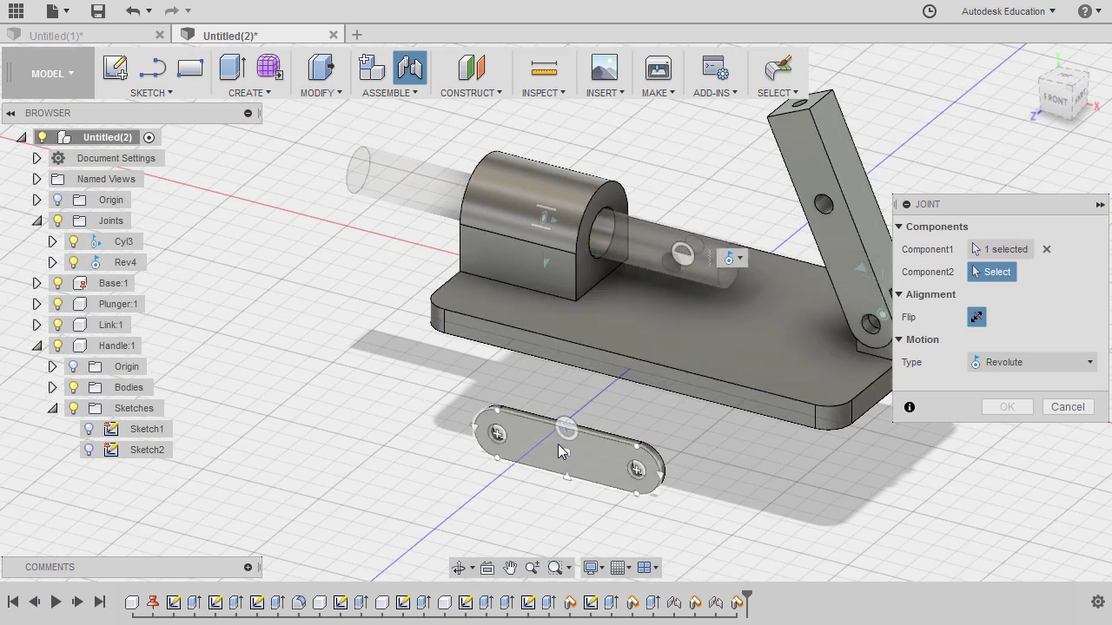
Connect the link's end hole to it with the Cylindrical joint Cyl5.
scroll(496, 446, up, 6)
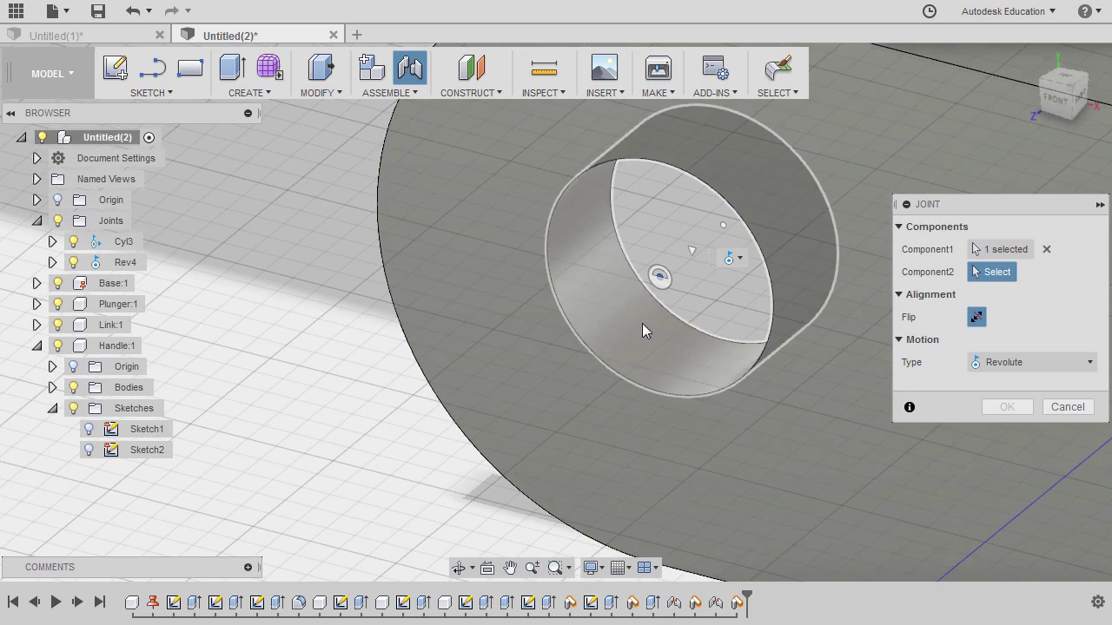
click(692, 260)
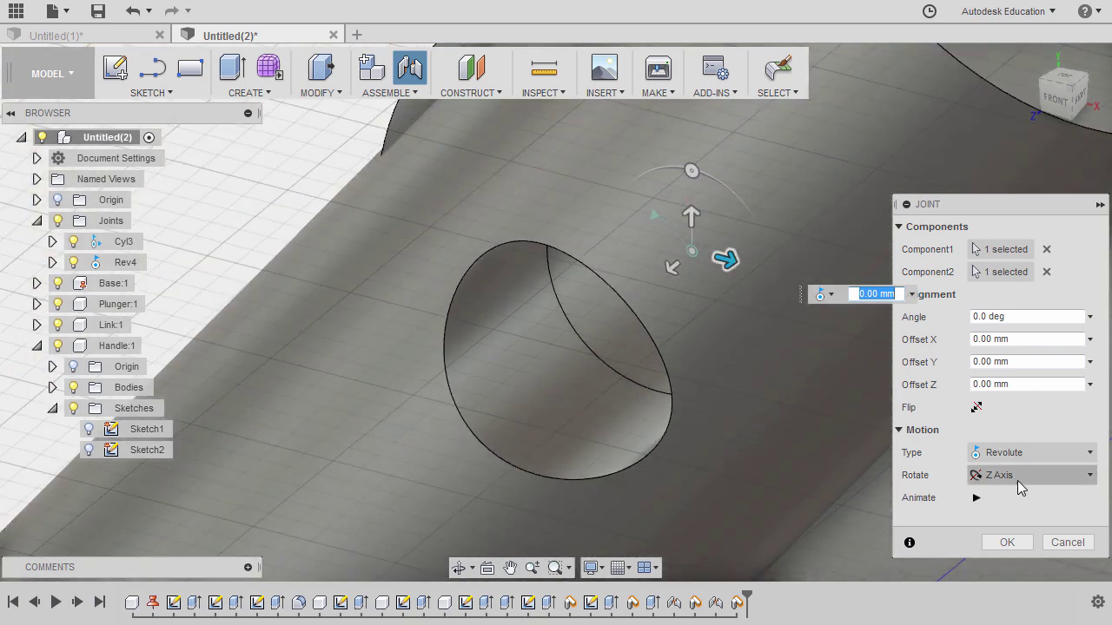
click(1029, 454)
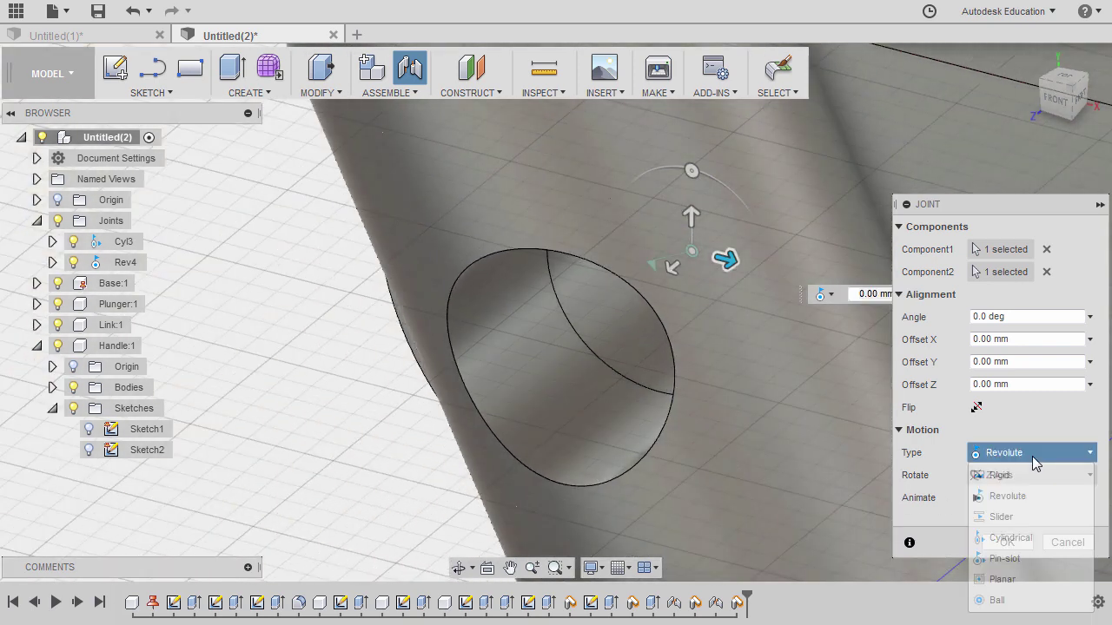
click(1017, 537)
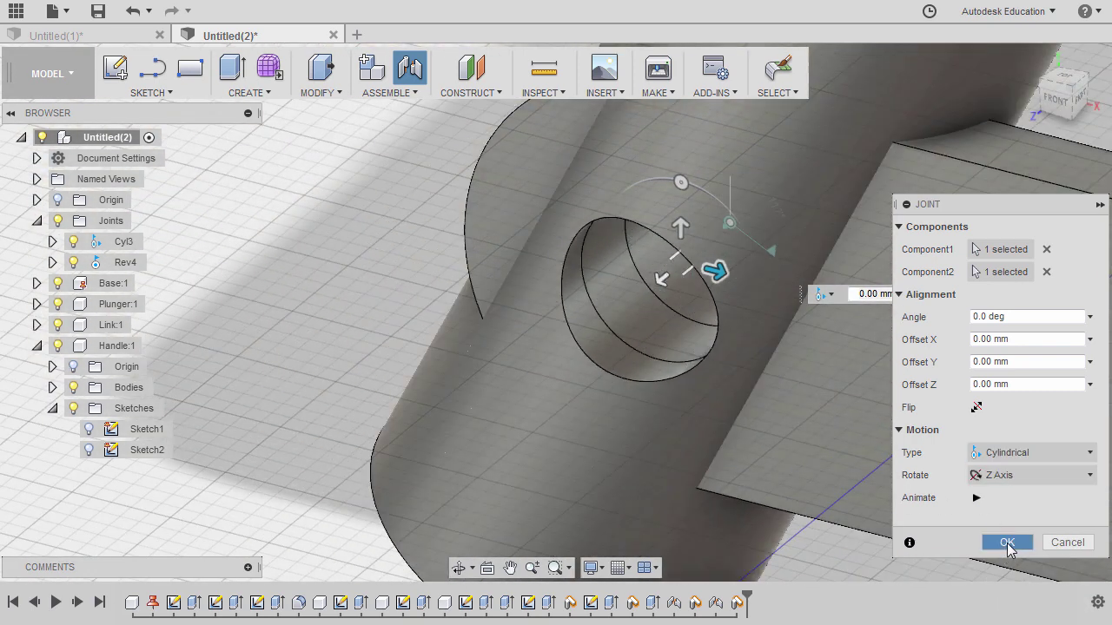
click(1007, 542)
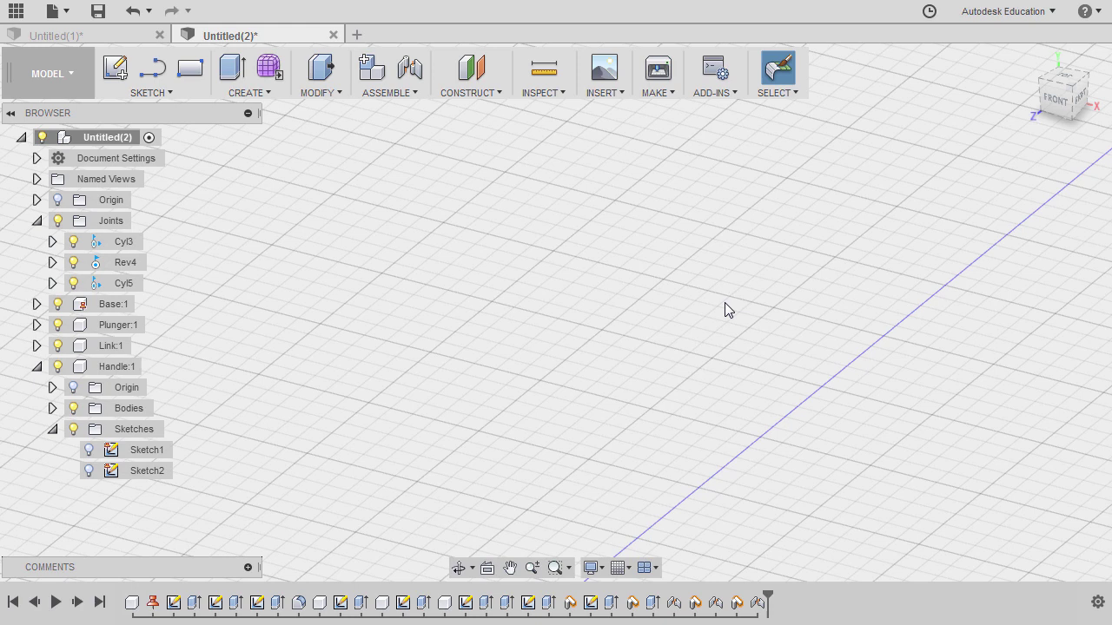
scroll(681, 299, up, 3)
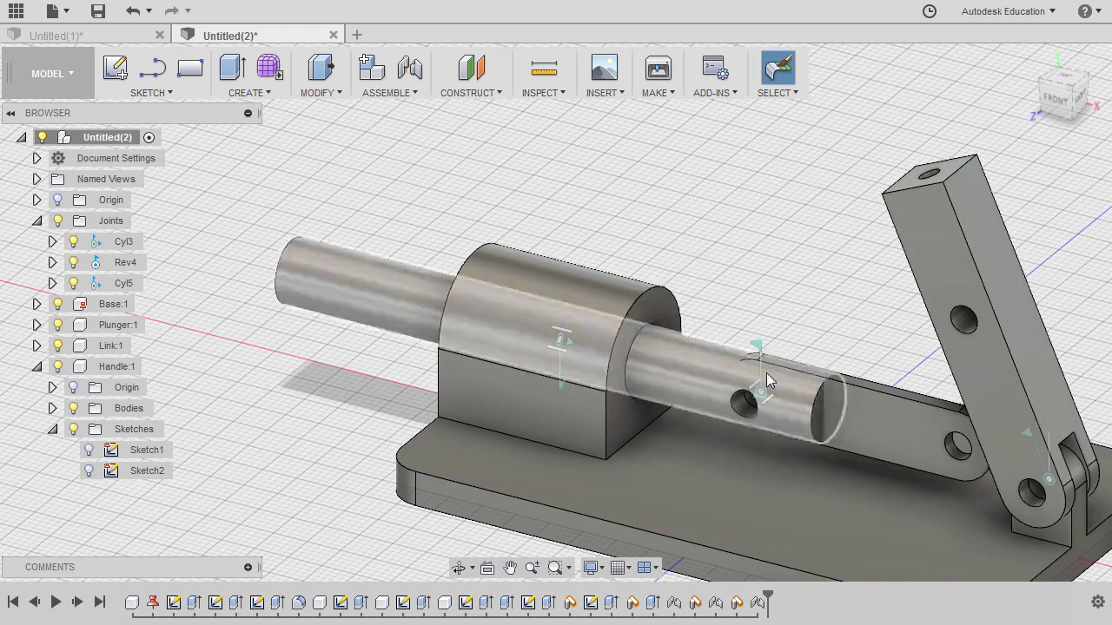
Swing the link upward, then pin the handle's middle hole to the link's free-end hole as revolute Rev6.
drag(768, 380, 778, 287)
key(j)
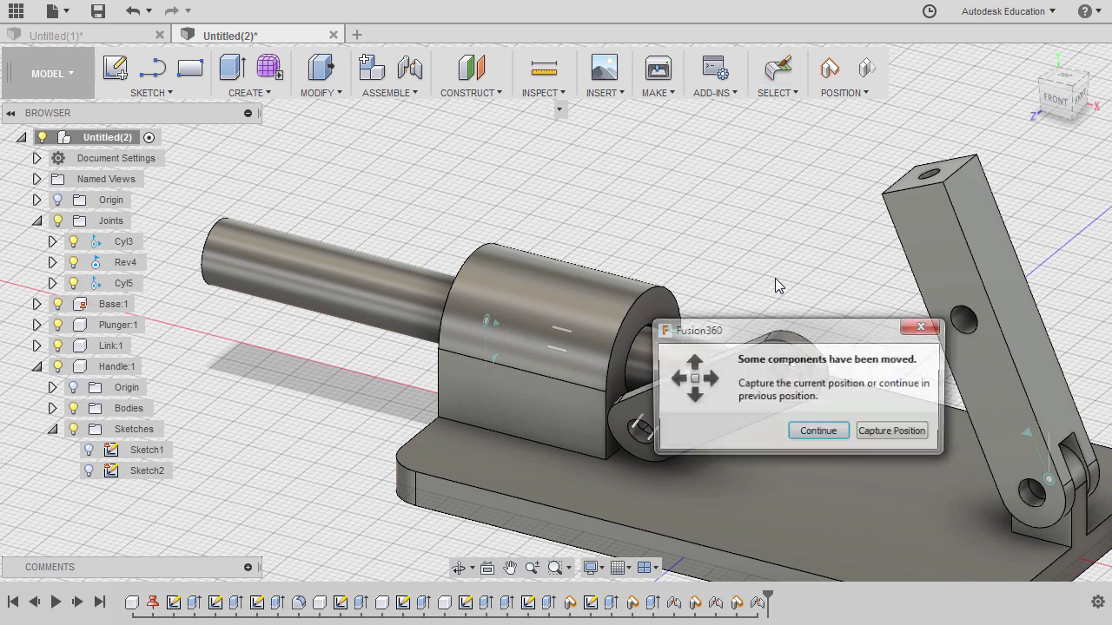
click(896, 434)
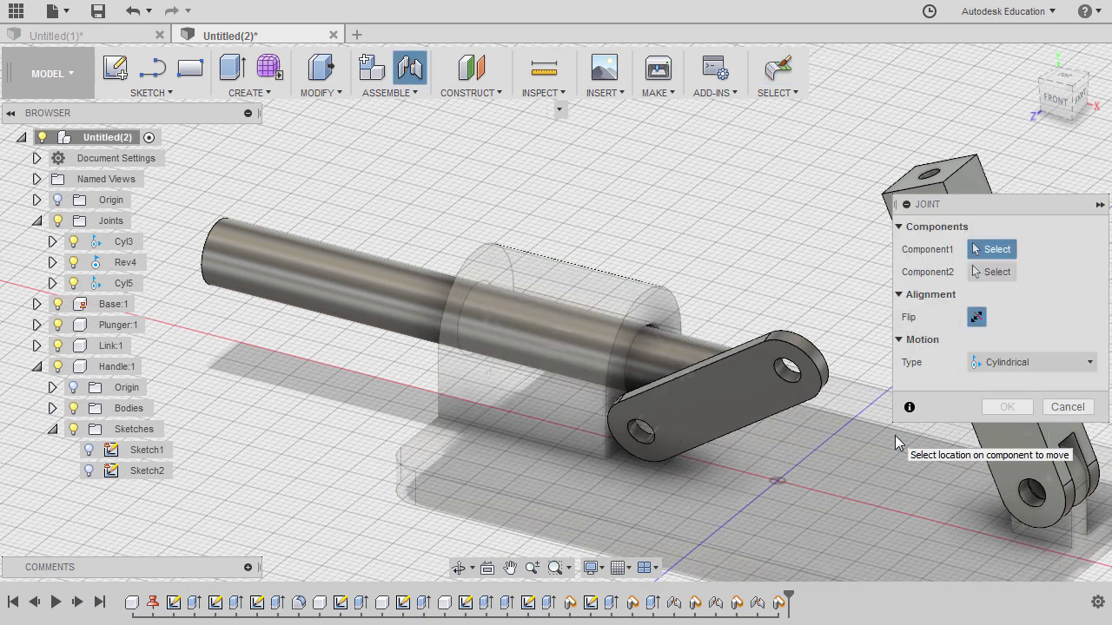
click(1018, 375)
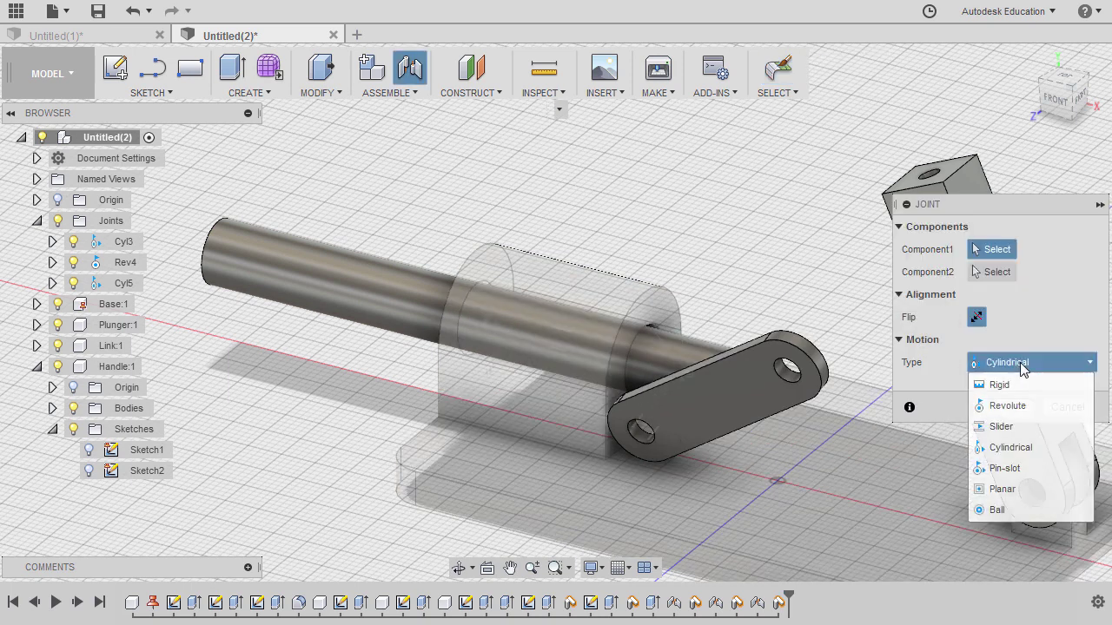
click(1019, 405)
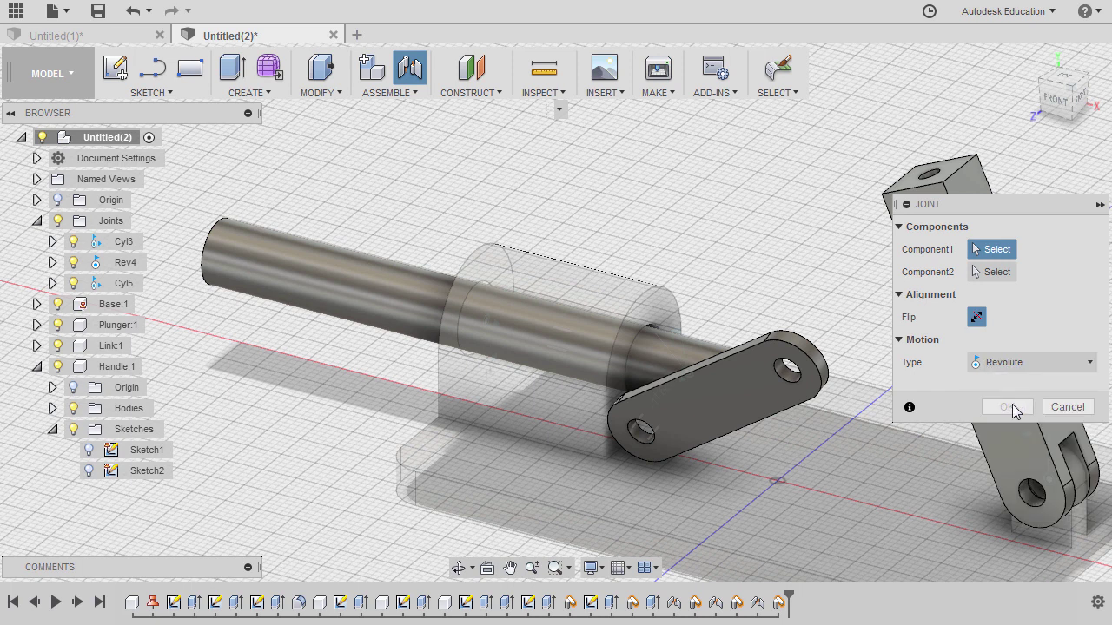
scroll(833, 268, up, 3)
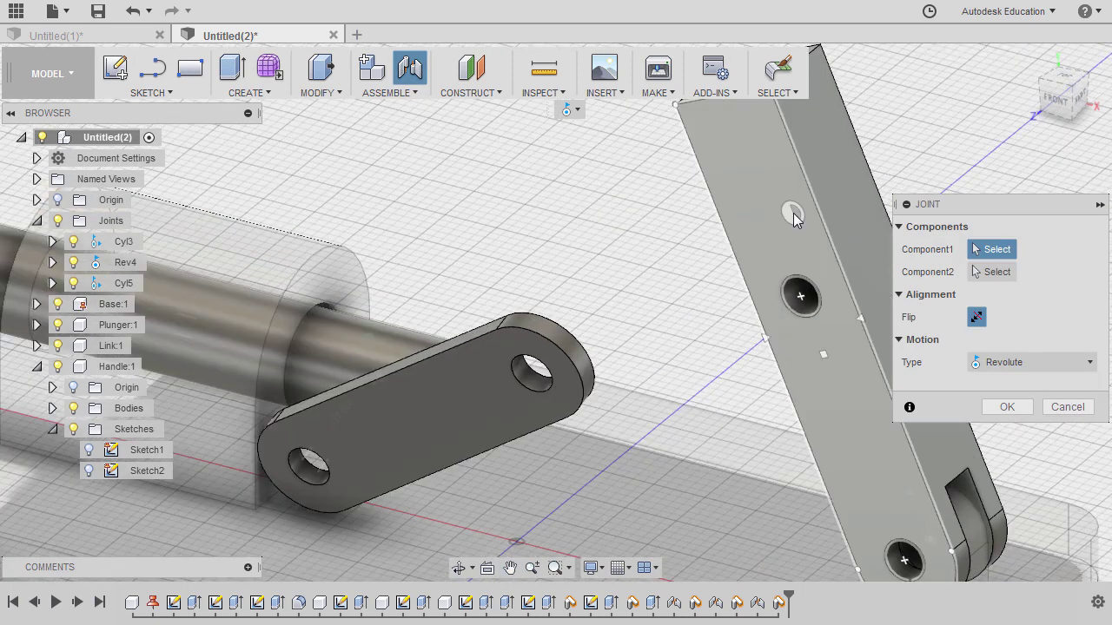
click(801, 300)
shift+middle_drag(801, 301, 565, 411)
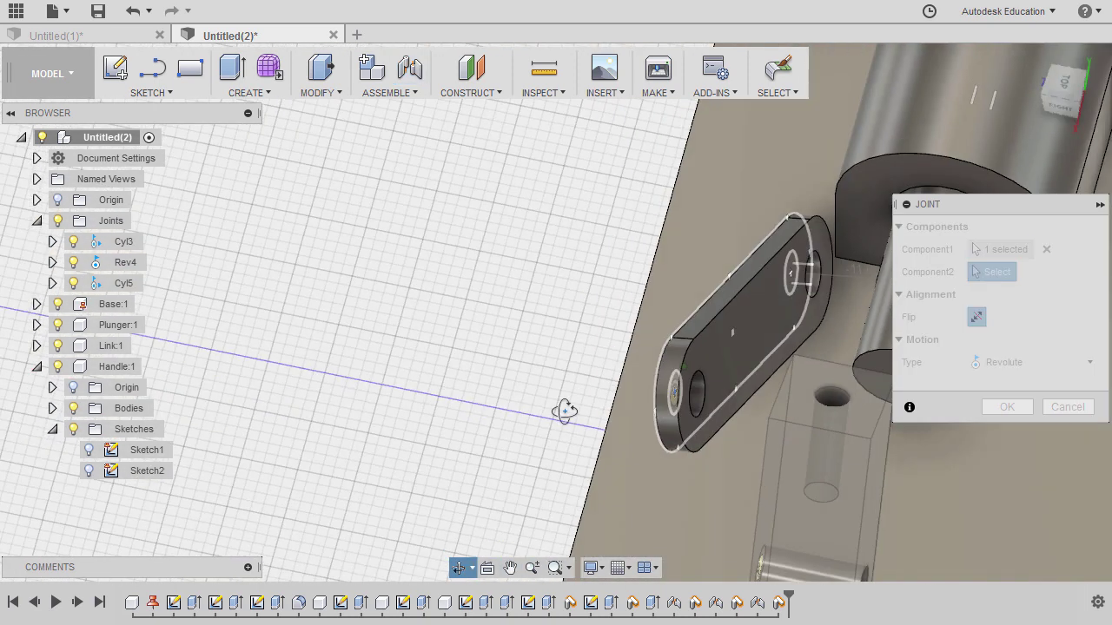
scroll(565, 411, up, 8)
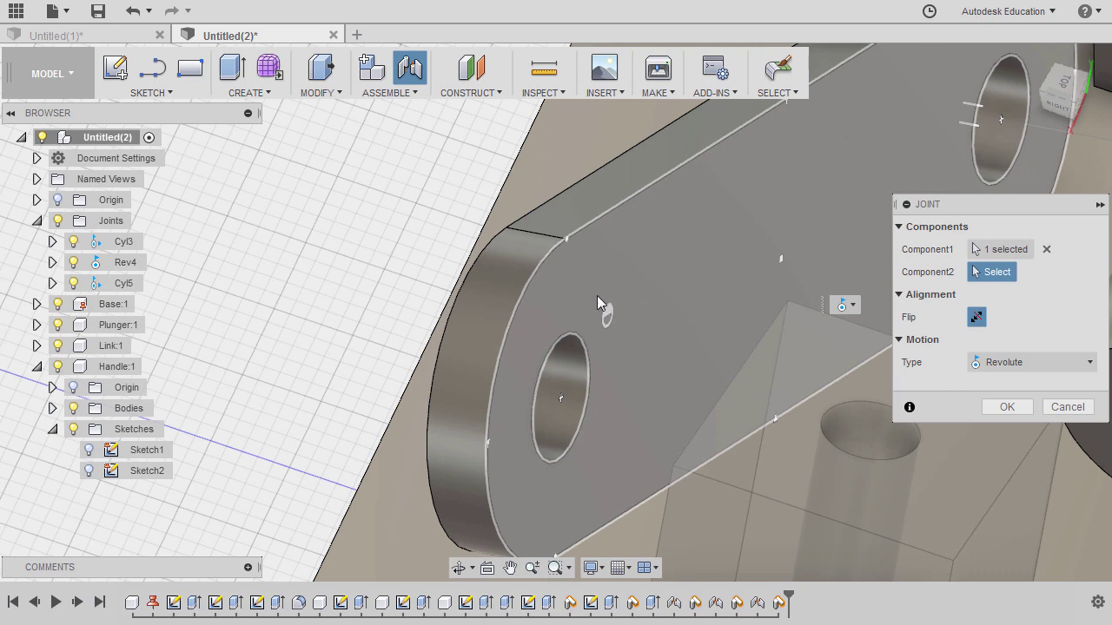
click(558, 397)
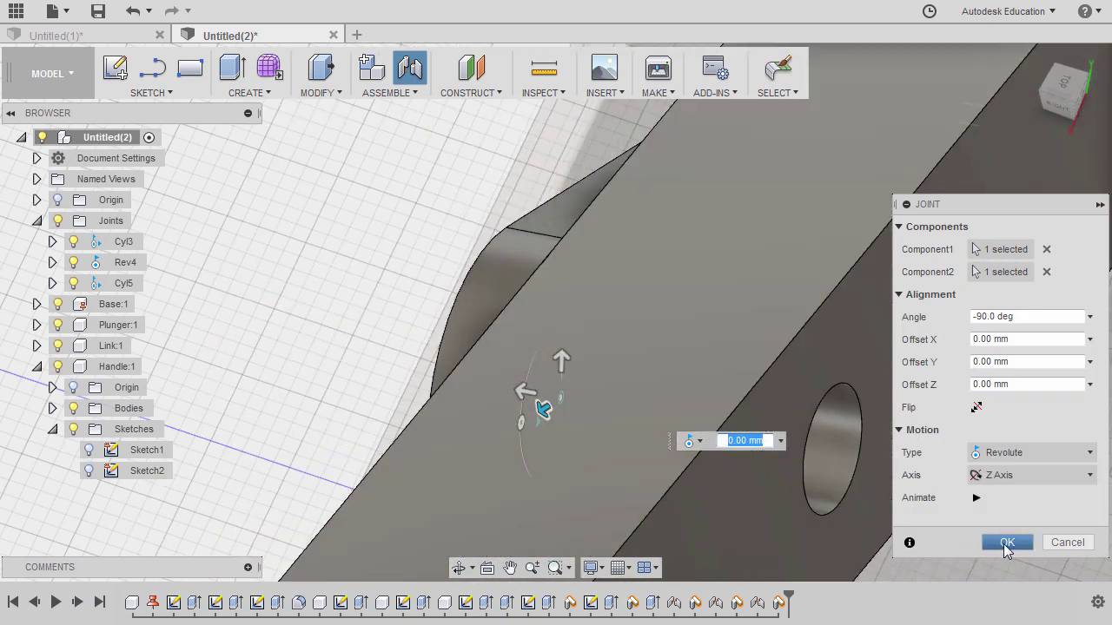
click(1006, 542)
Swing the handle from the home view to test the linkage, then select Link:1.
click(1030, 57)
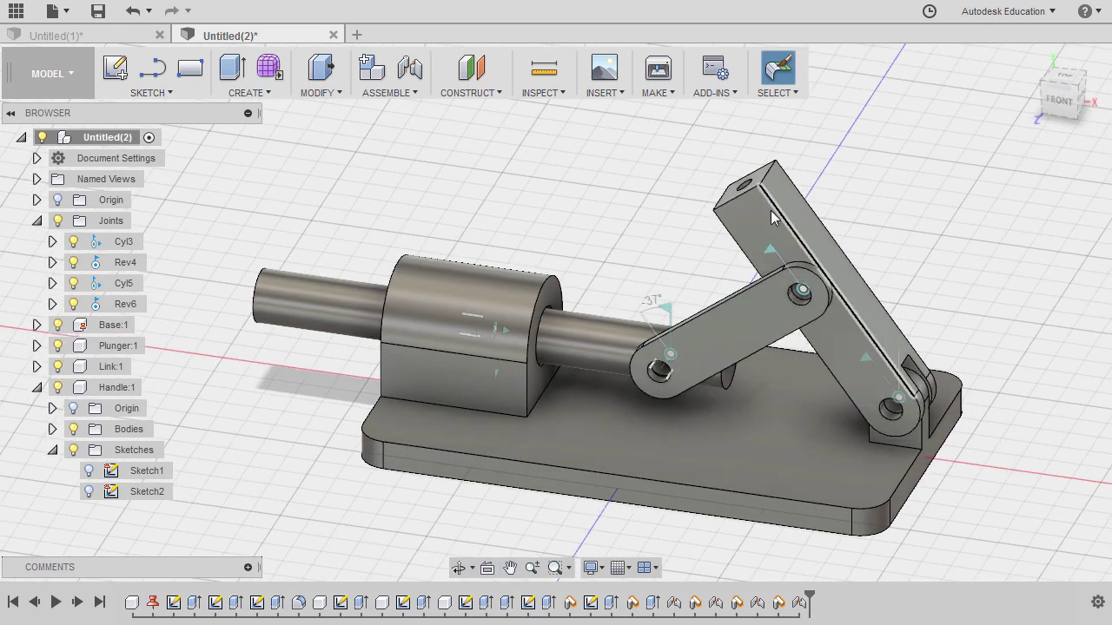
drag(770, 211, 641, 284)
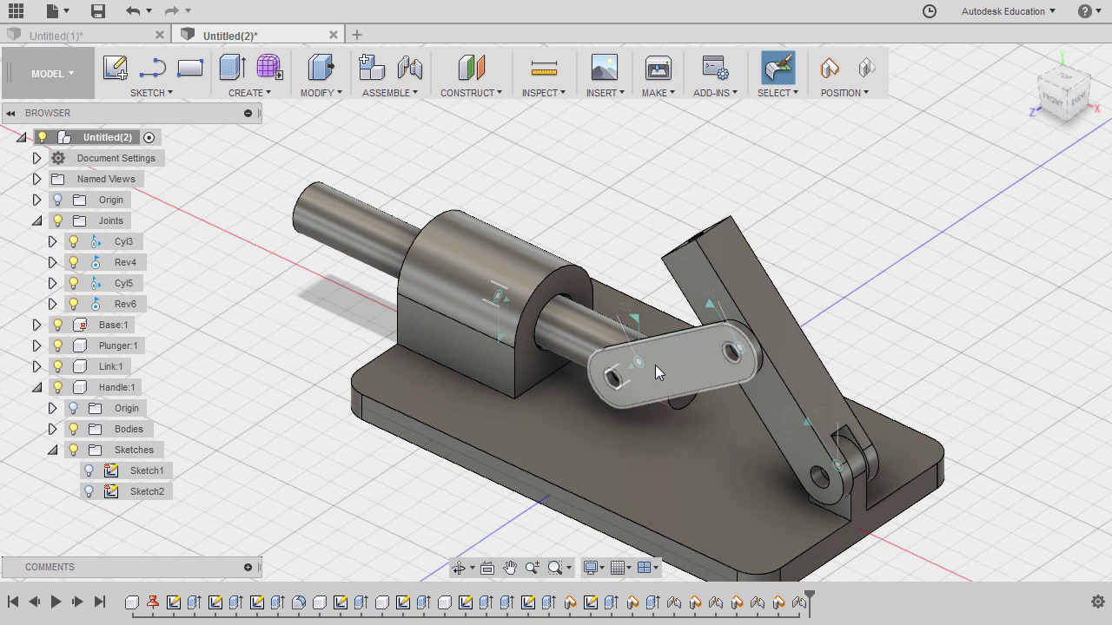
click(110, 370)
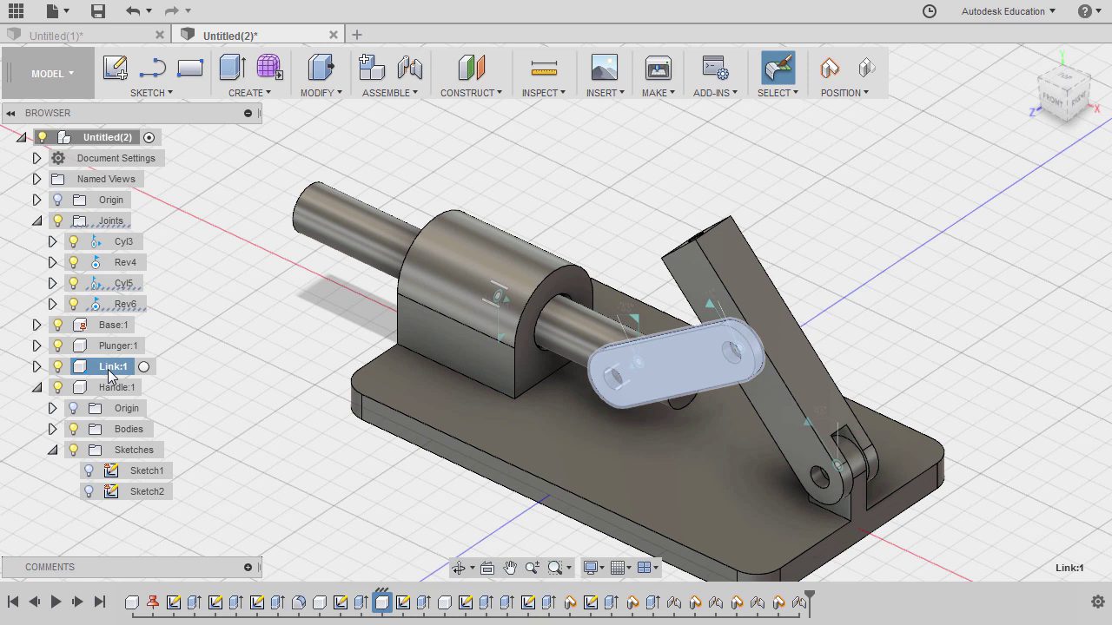
Paste the link copy into the root assembly as Link:2, lifted above the clamp.
click(90, 139)
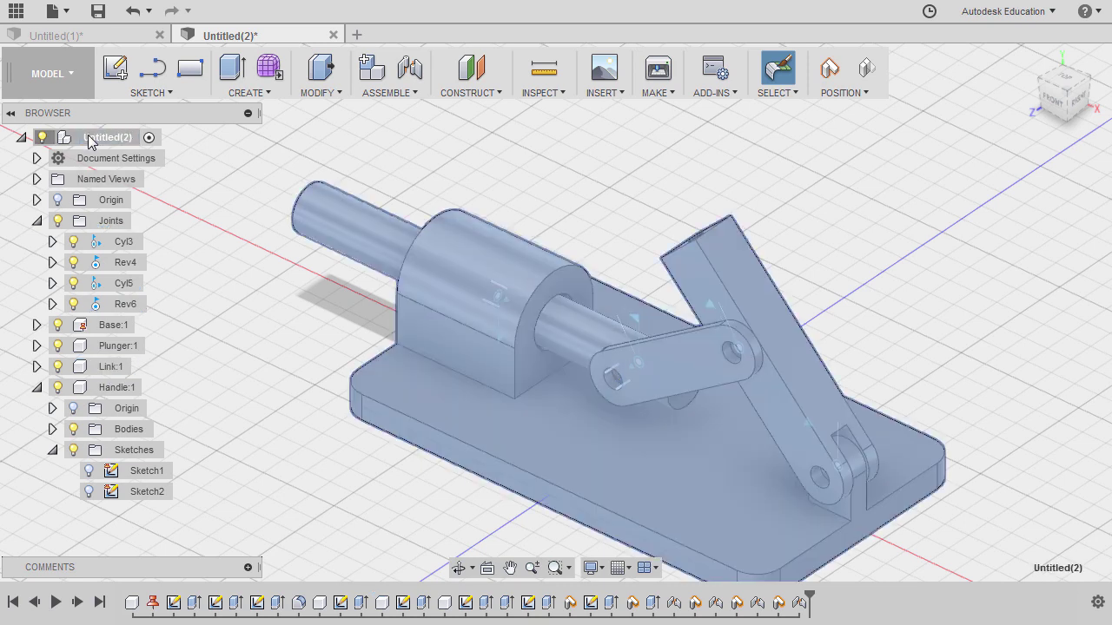
double_click(90, 139)
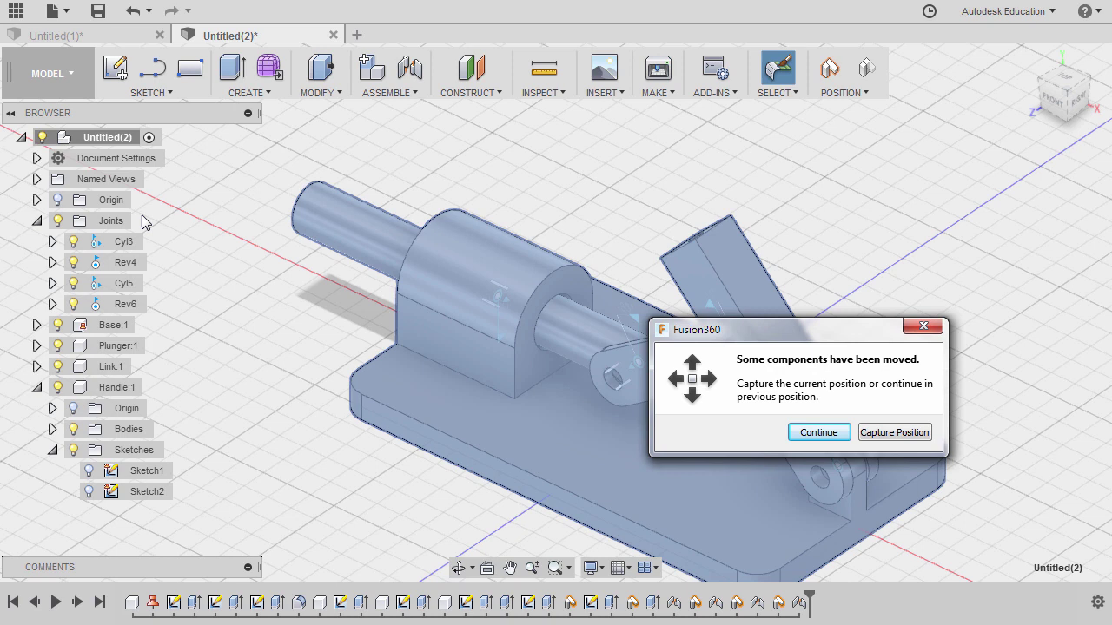
click(894, 431)
key(ctrl+v)
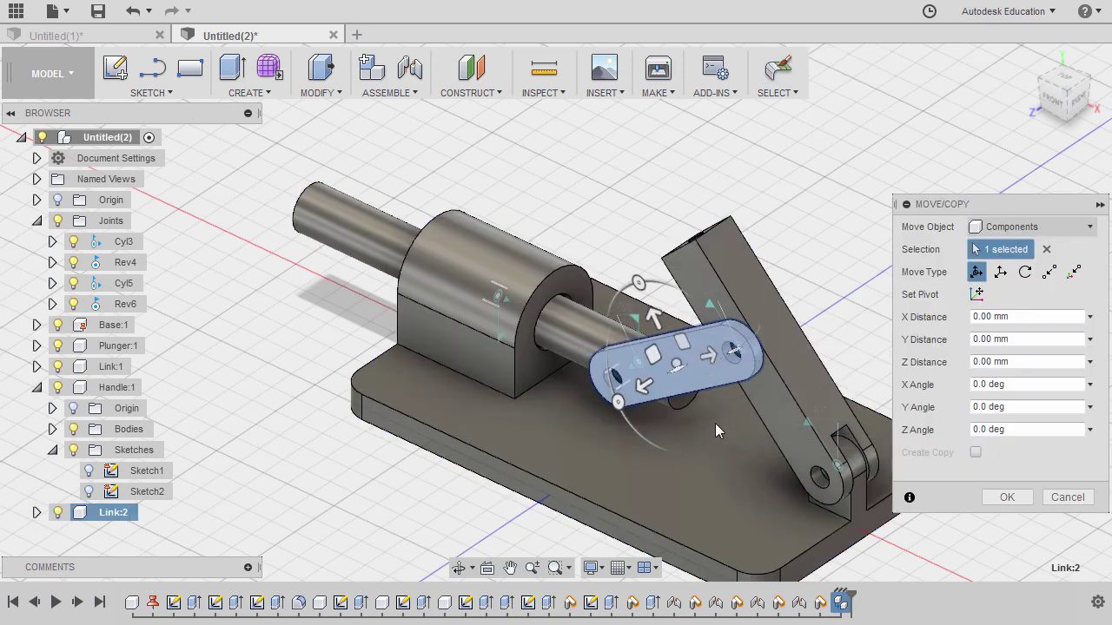
drag(676, 337, 670, 137)
click(1017, 498)
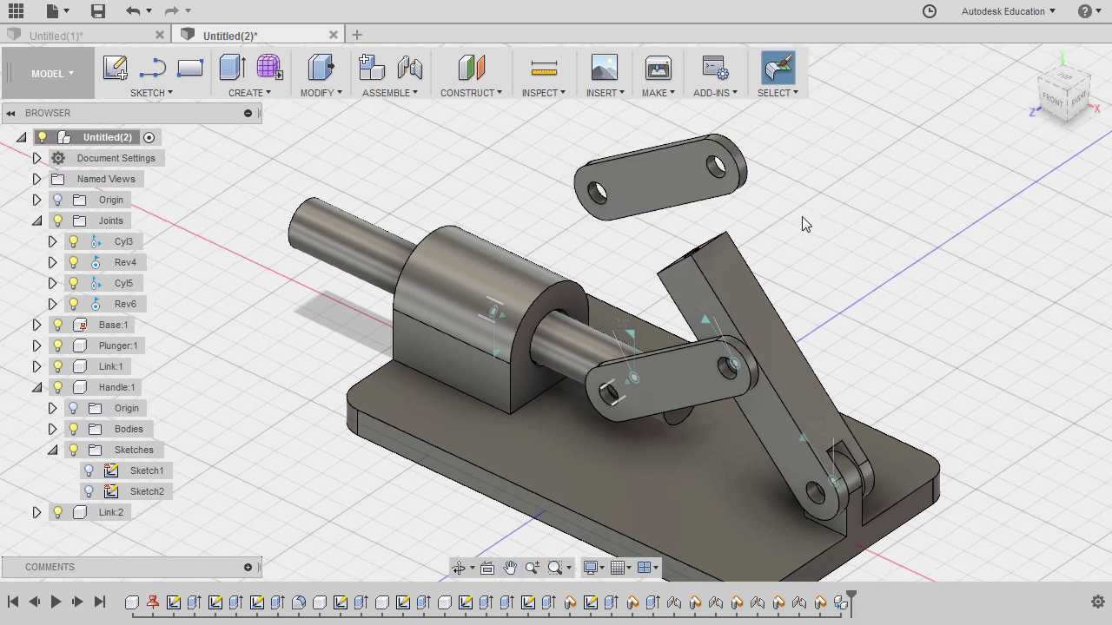
Pin Link:2's end hole to the handle's hole with revolute joint Rev7, then swing it to test.
key(j)
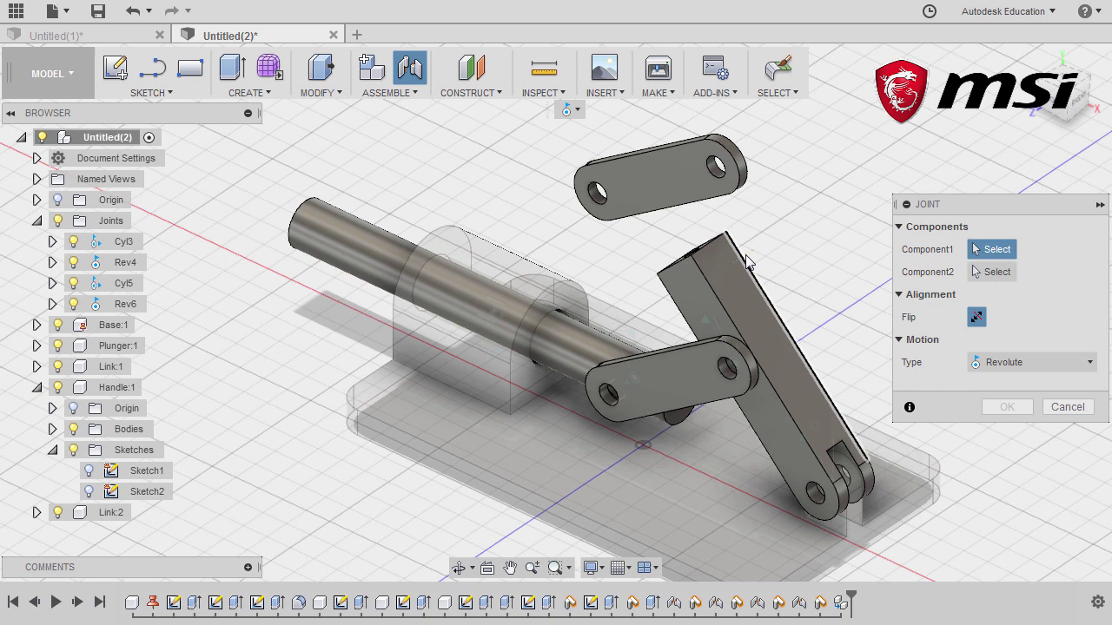
scroll(730, 200, up, 5)
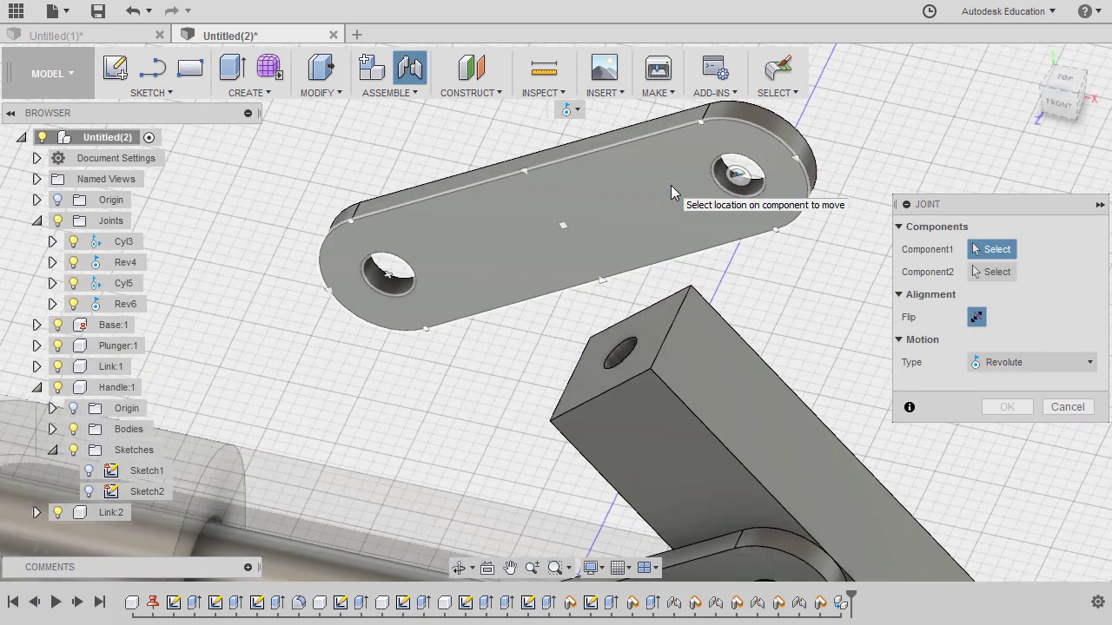
click(741, 179)
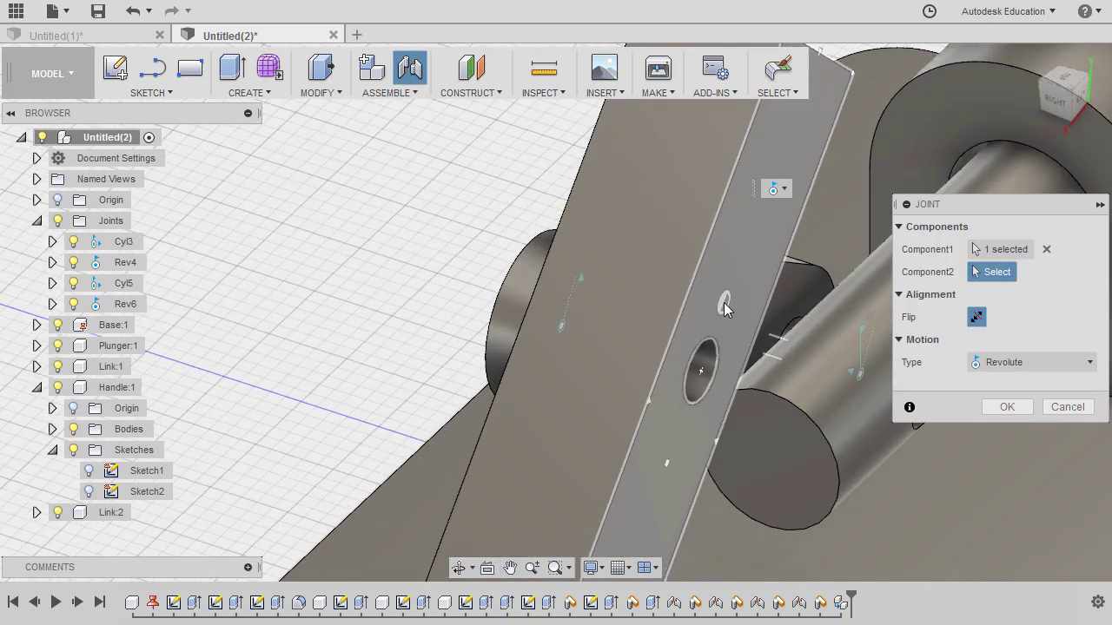
click(703, 376)
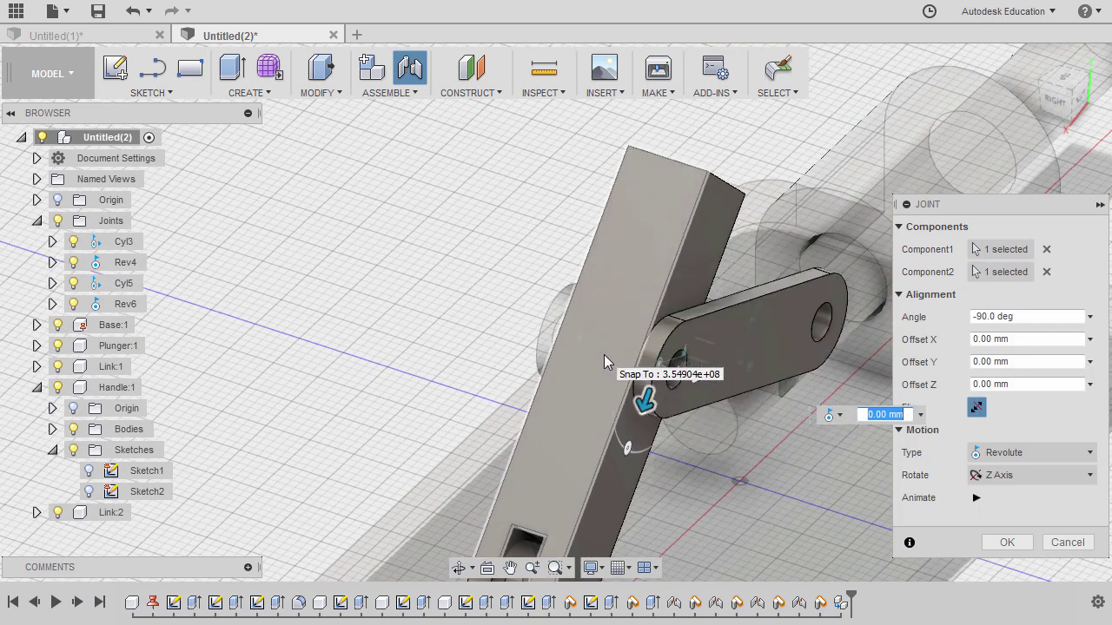
click(1007, 542)
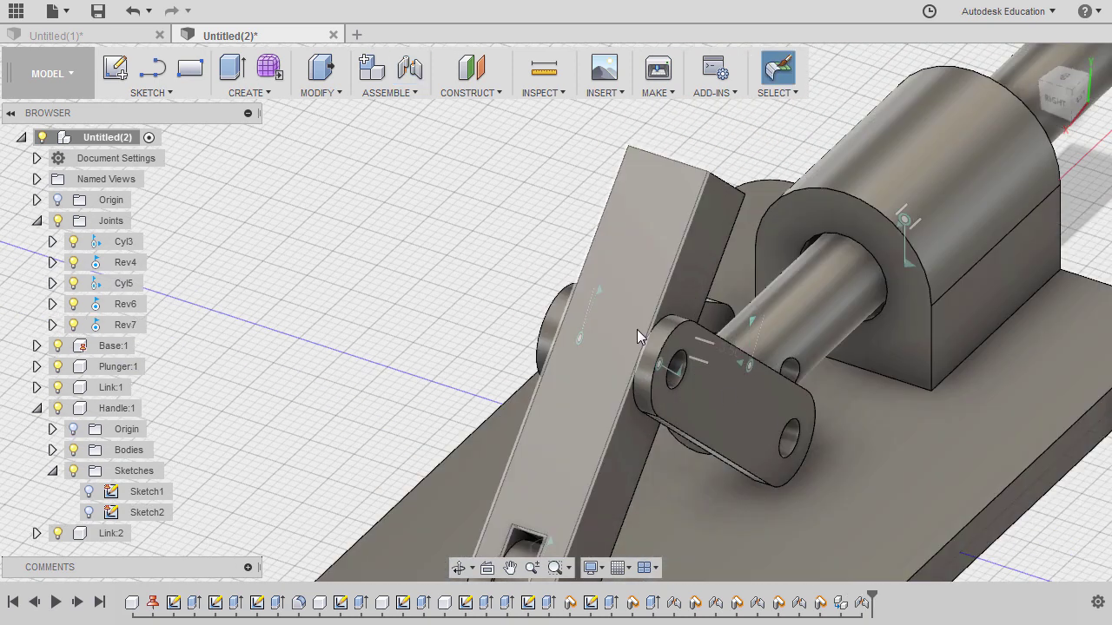
drag(759, 515, 824, 268)
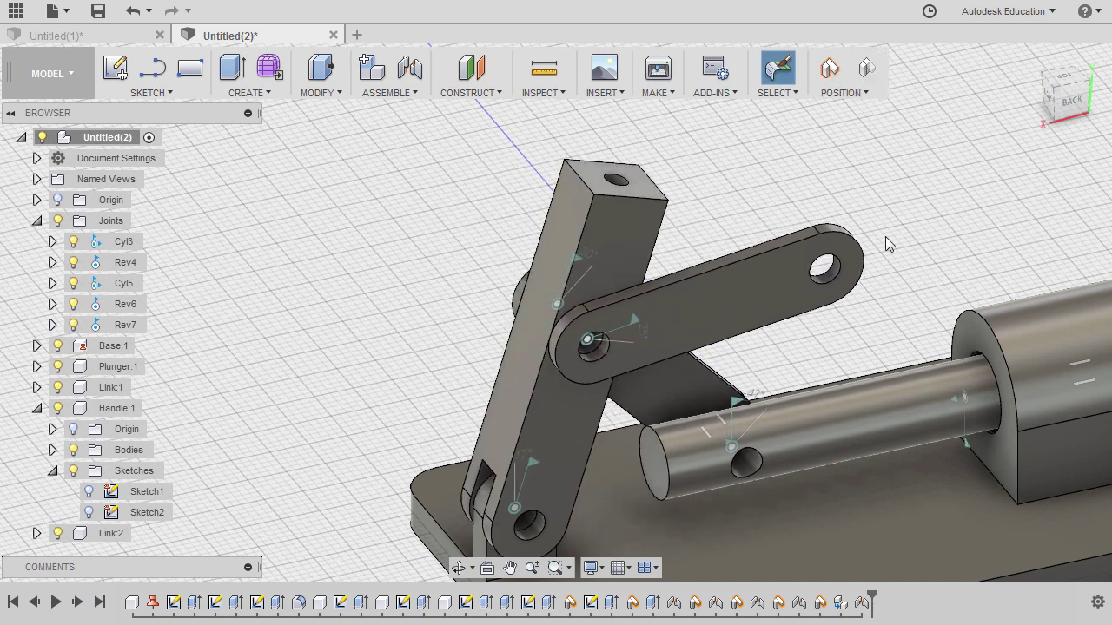
Join Link:2's free-end hole to the plunger rod's cross hole as cylindrical joint Cyl8, then test the handle swing.
key(j)
click(892, 433)
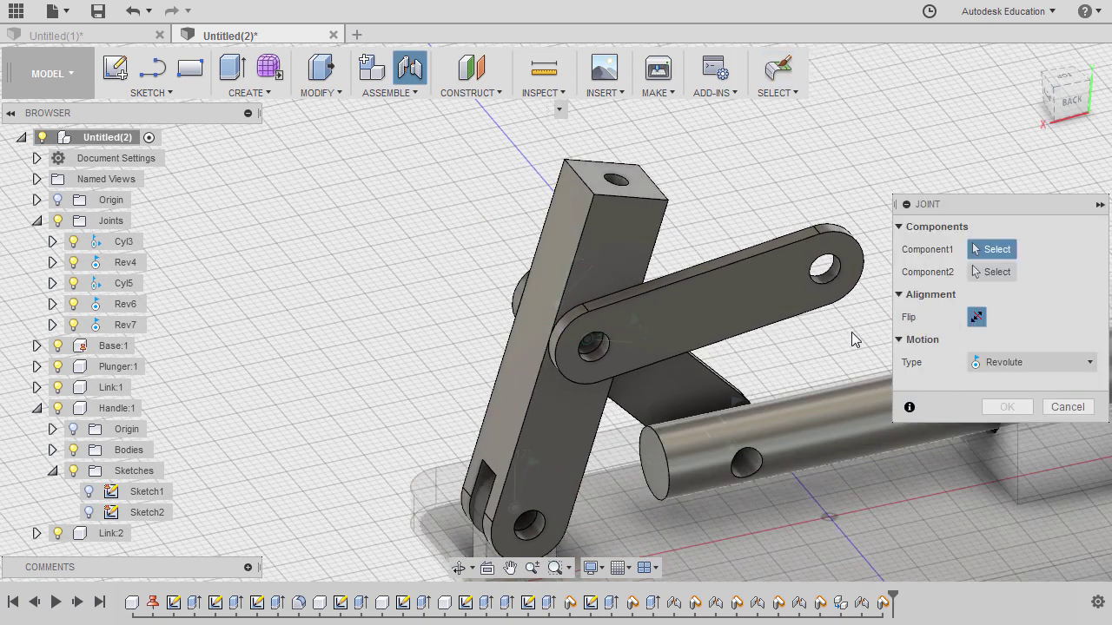
click(1021, 364)
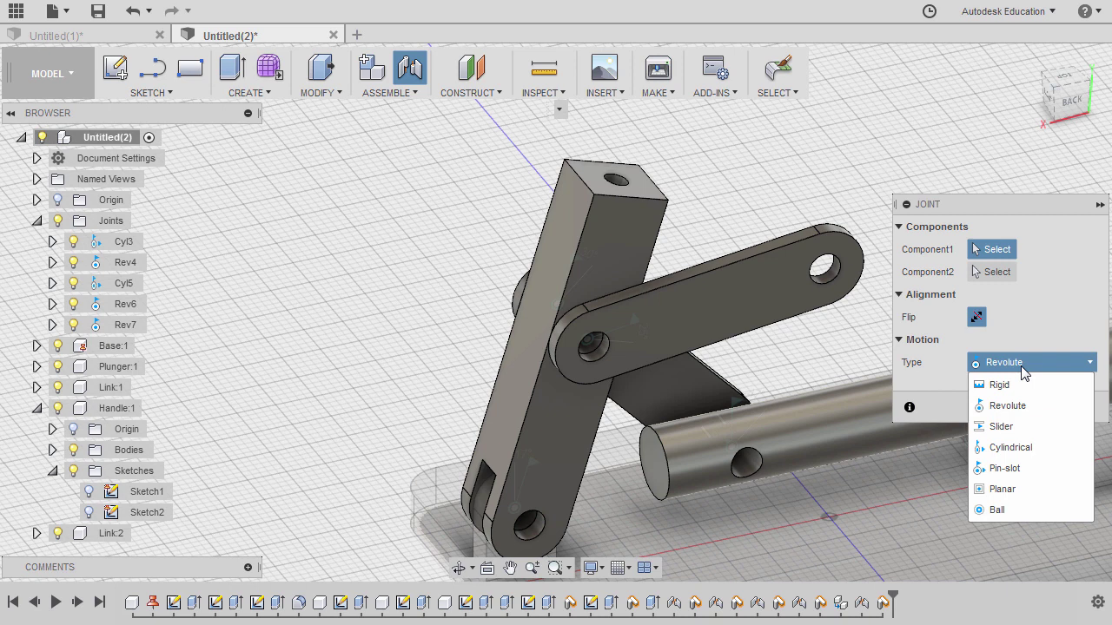
click(1019, 446)
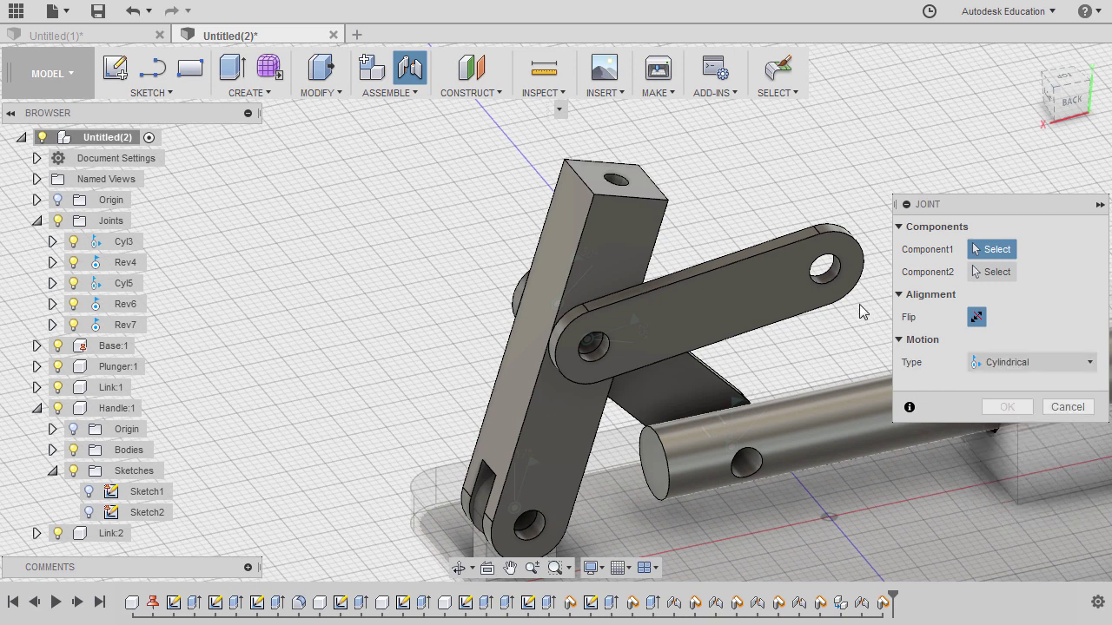
scroll(769, 265, up, 8)
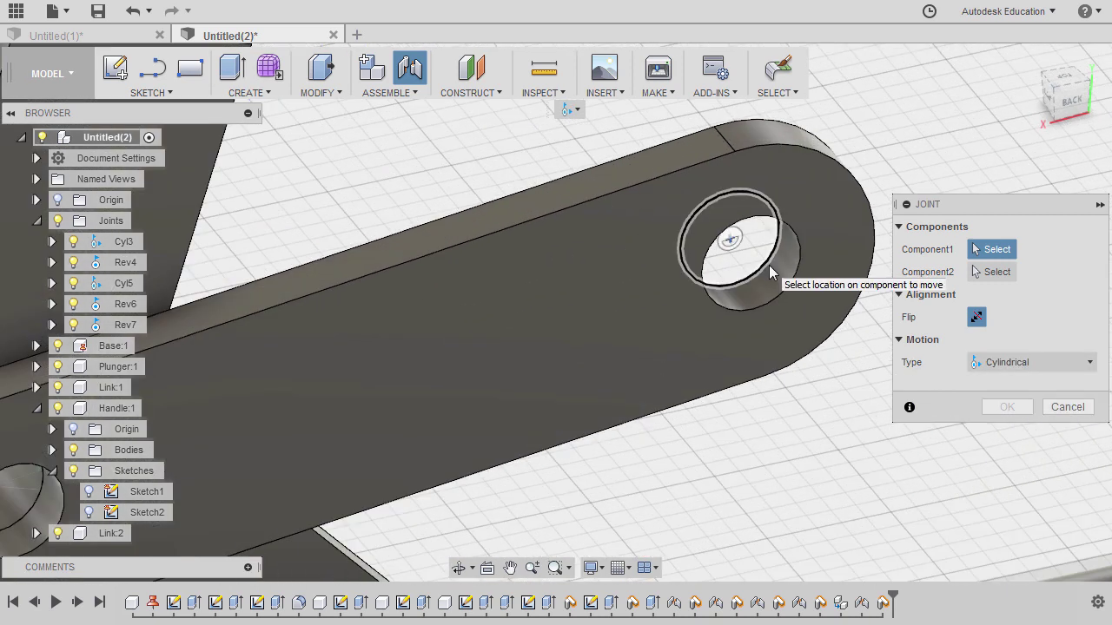
scroll(769, 265, up, 2)
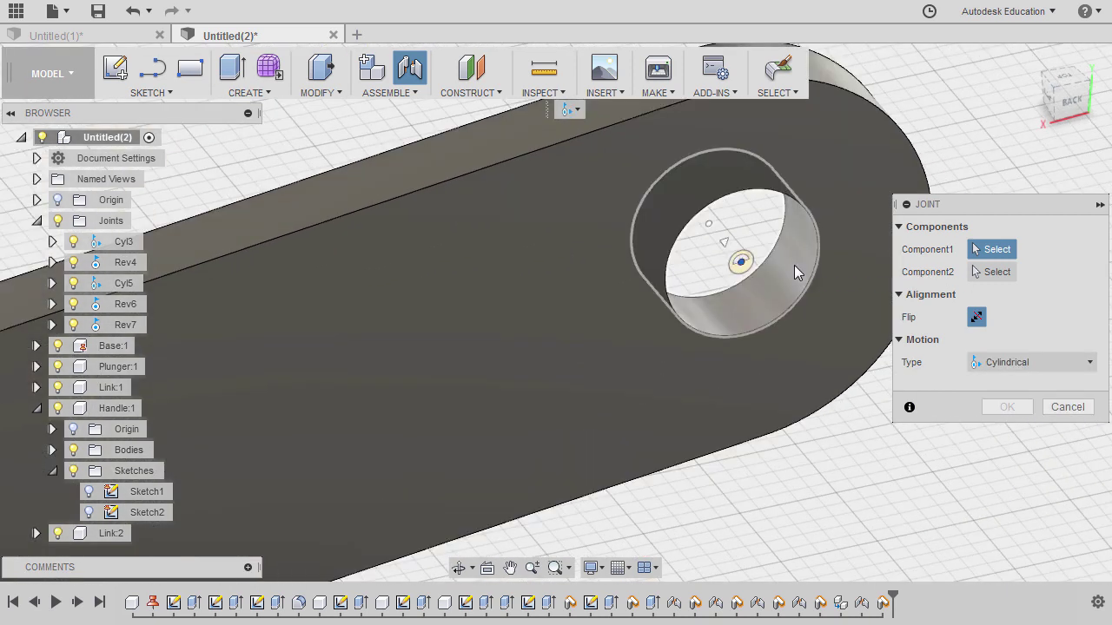
click(726, 246)
scroll(647, 284, down, 5)
scroll(653, 271, up, 5)
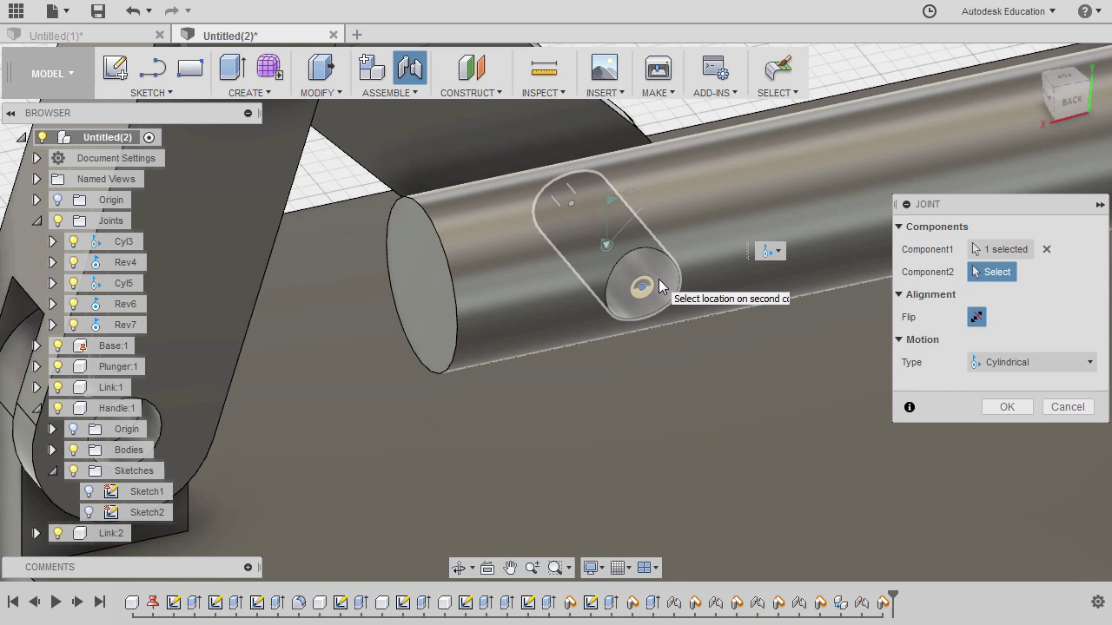
click(607, 244)
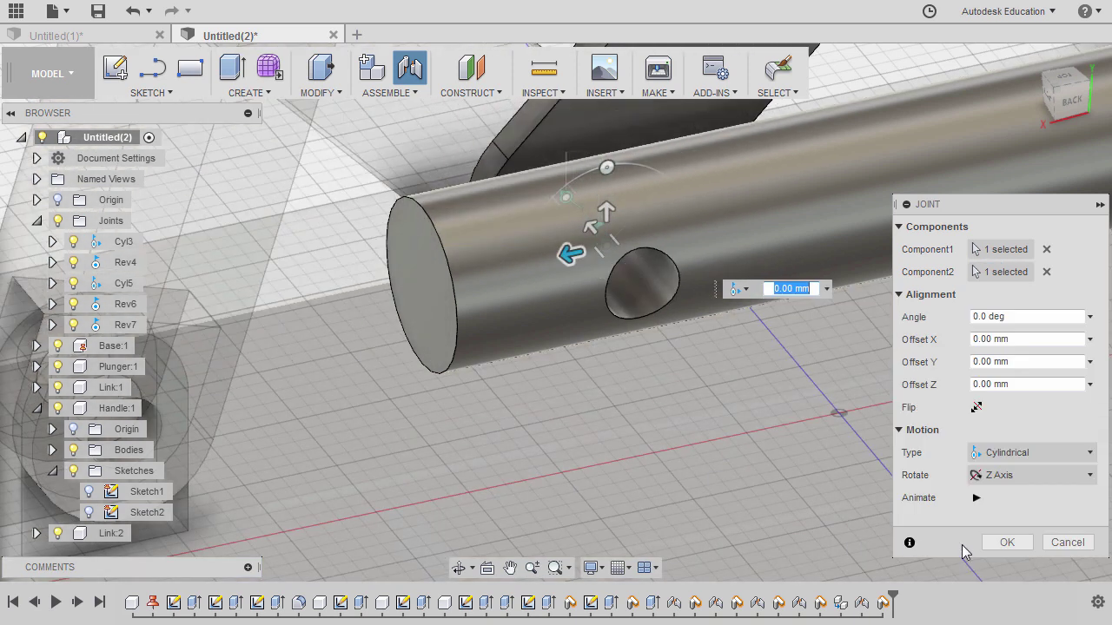
click(1006, 542)
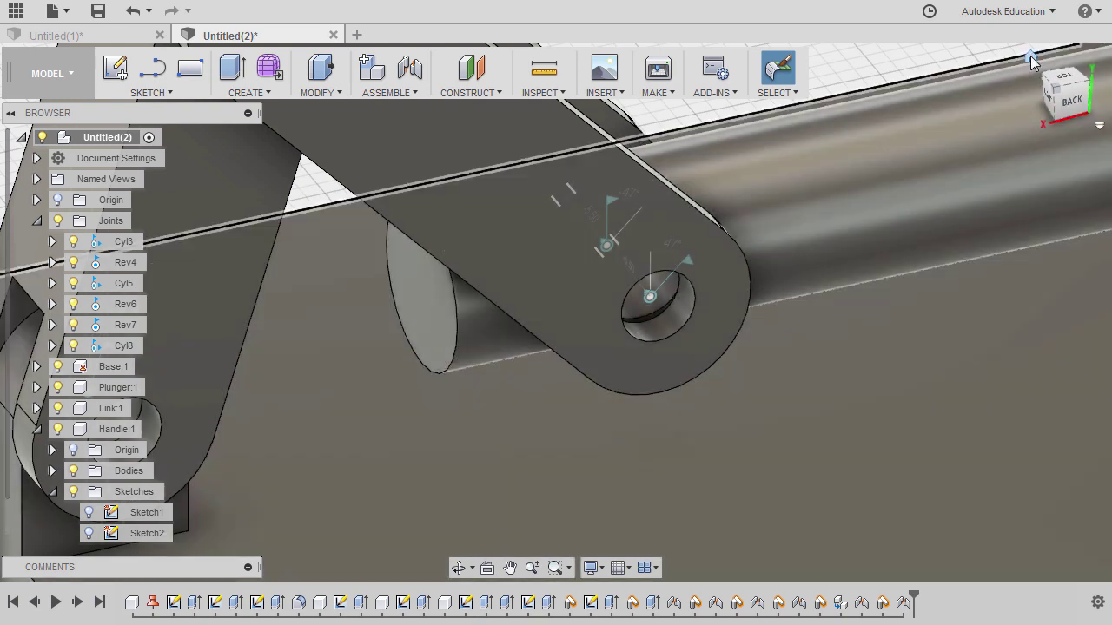
click(1030, 57)
drag(686, 278, 650, 282)
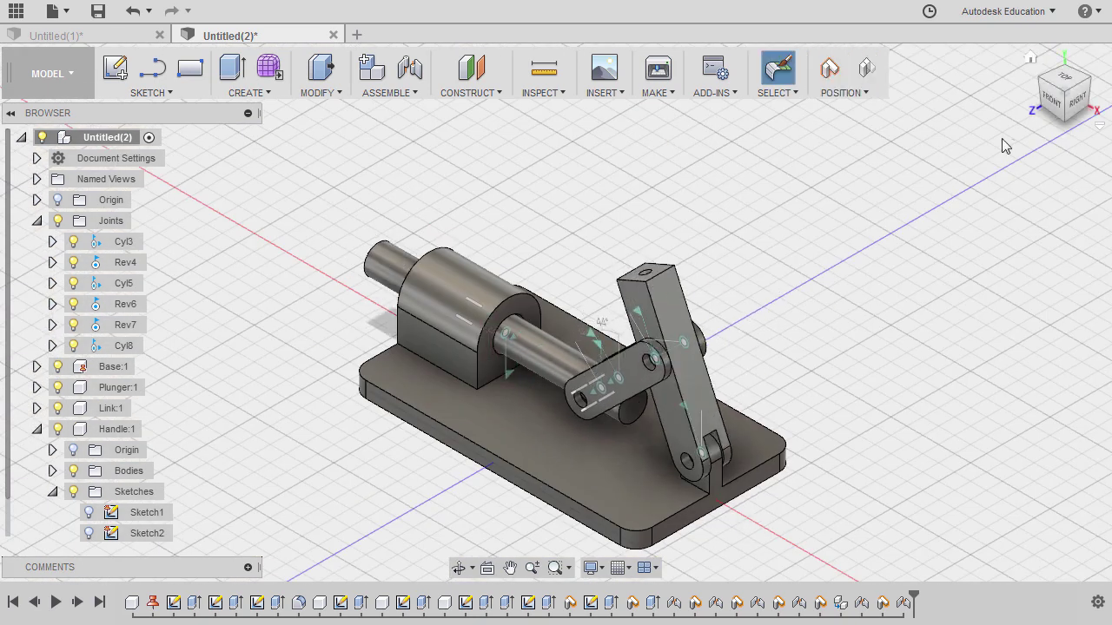
View the clamp from the front, rotate the handle to a shallower angle, and select joint Rev4.
click(1051, 104)
drag(734, 213, 564, 261)
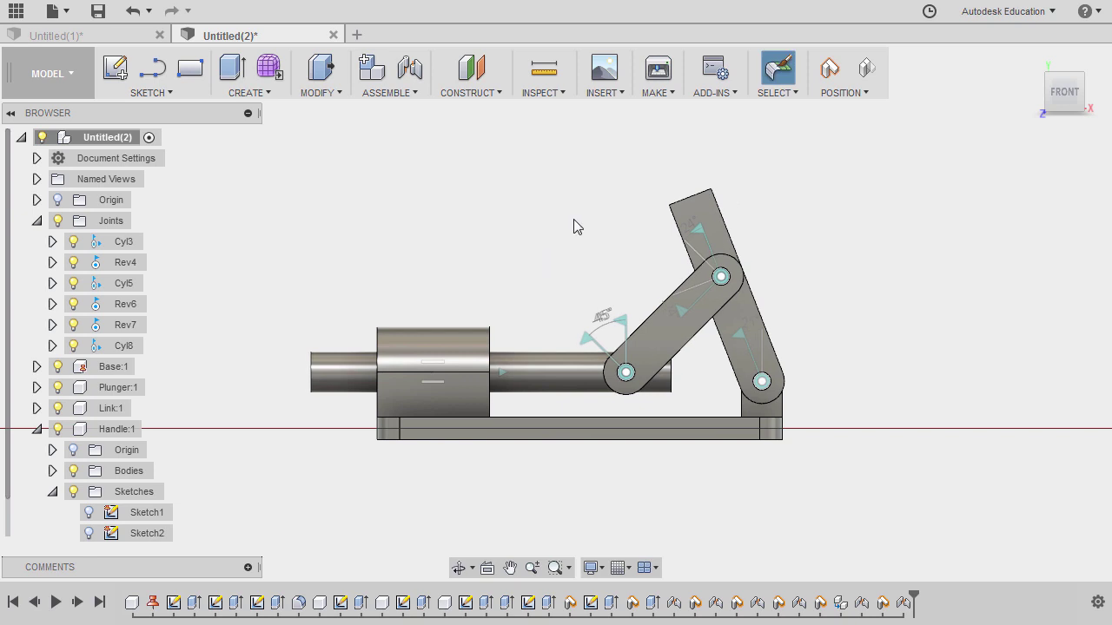
click(766, 386)
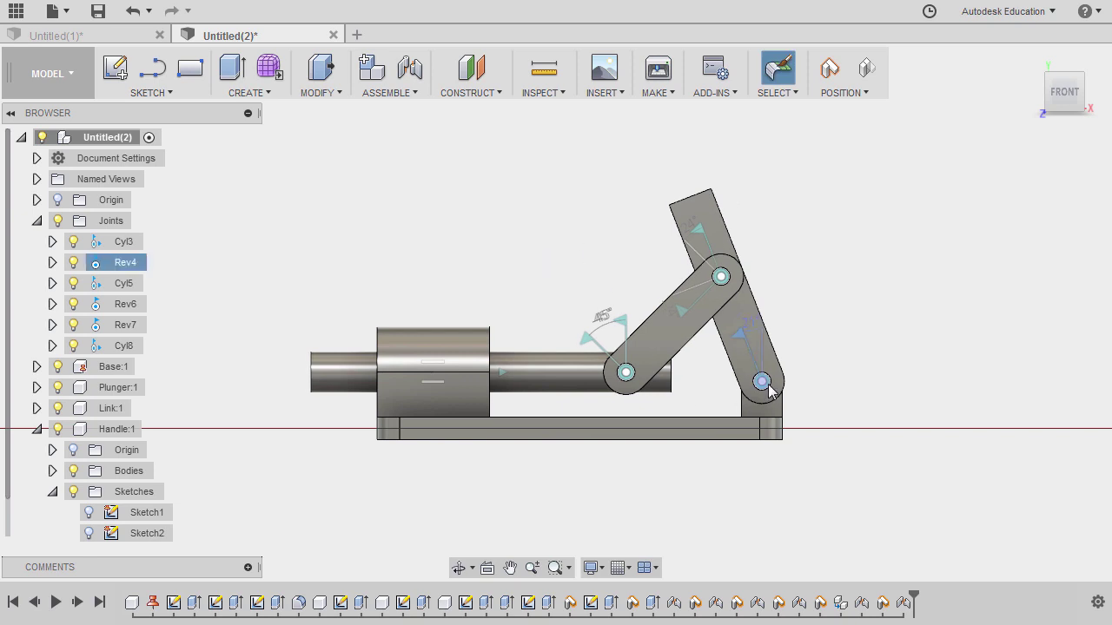
mouse_move(146, 260)
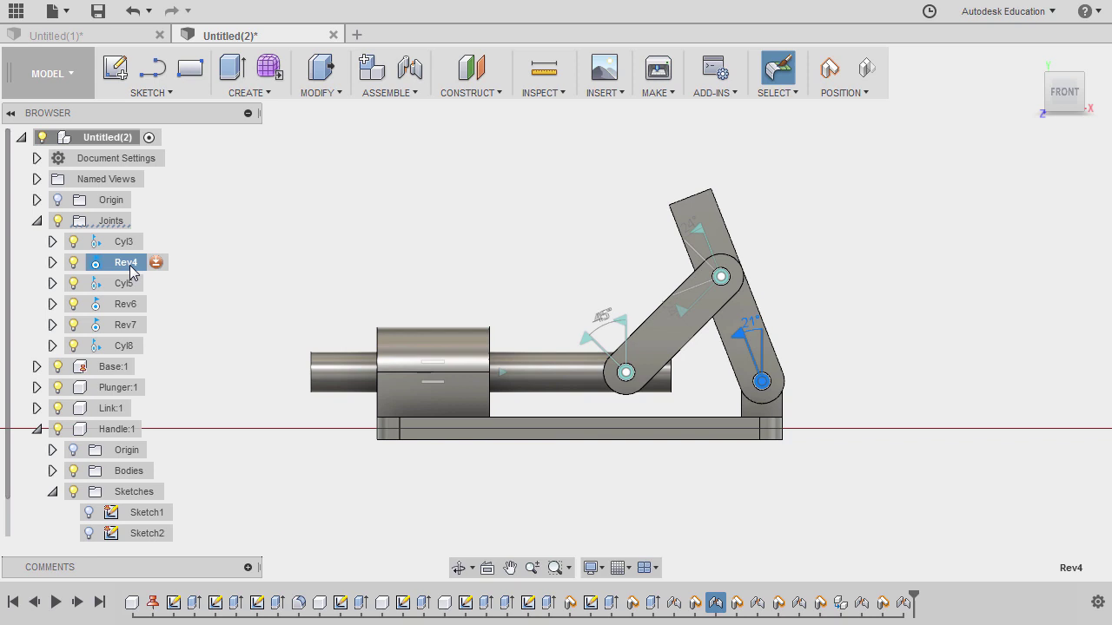
Limit Rev4's rotation to minimum -5° and maximum 90°, previewing the swing with Animate.
right_click(133, 273)
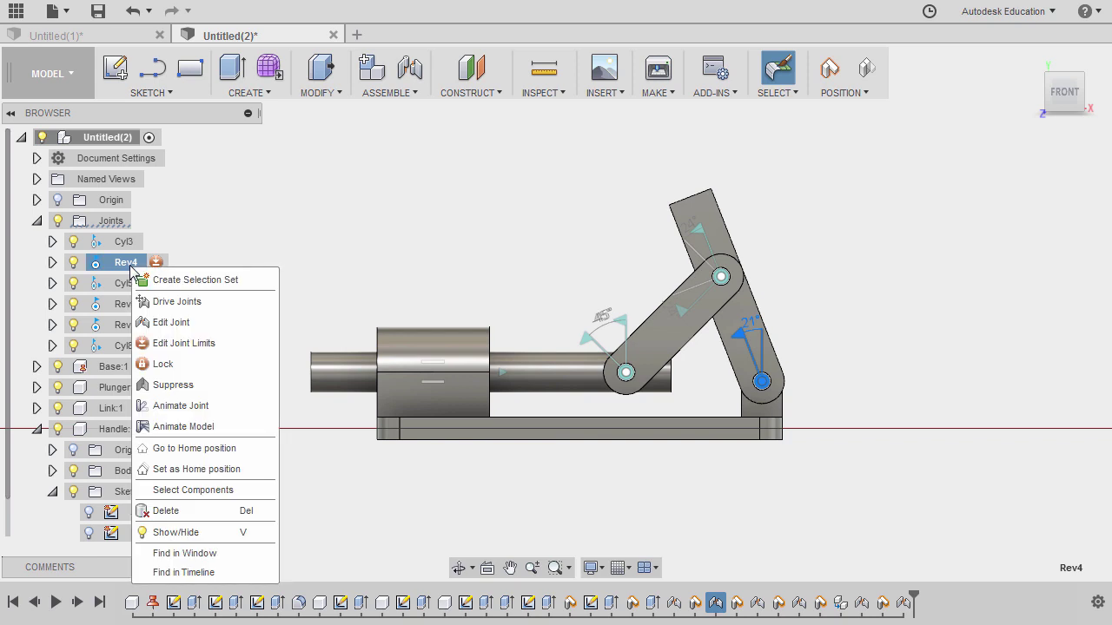
click(179, 344)
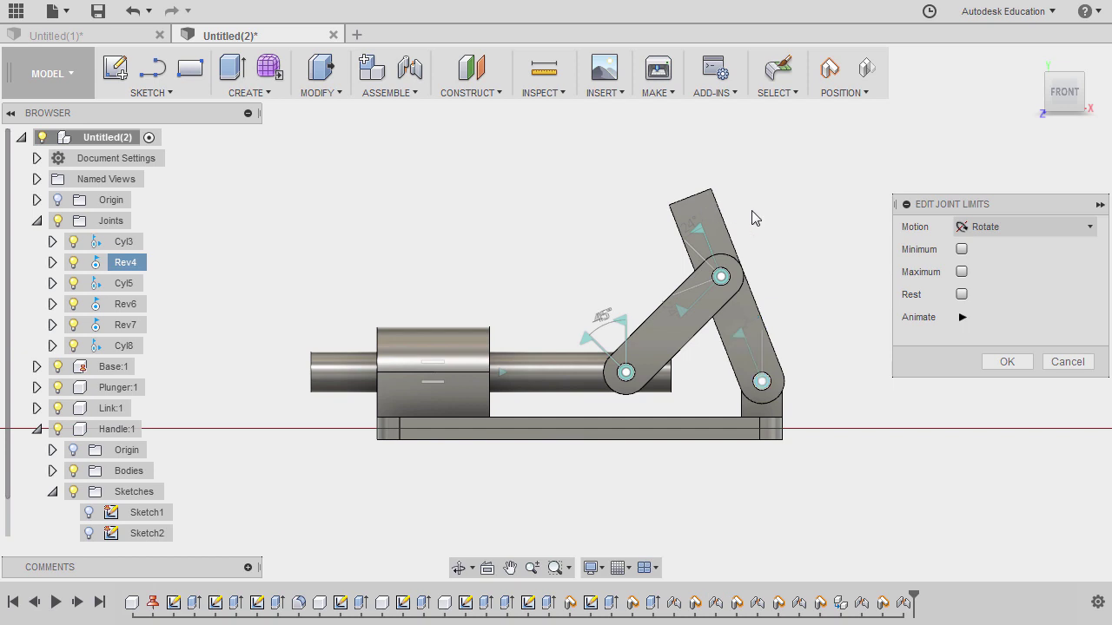
click(962, 249)
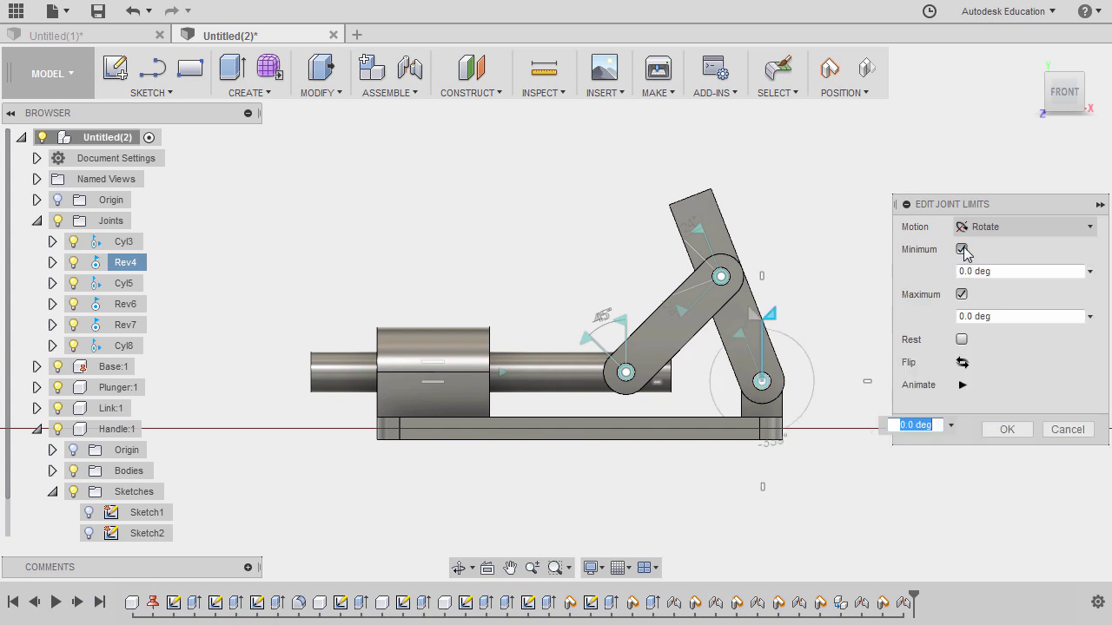
click(1051, 268)
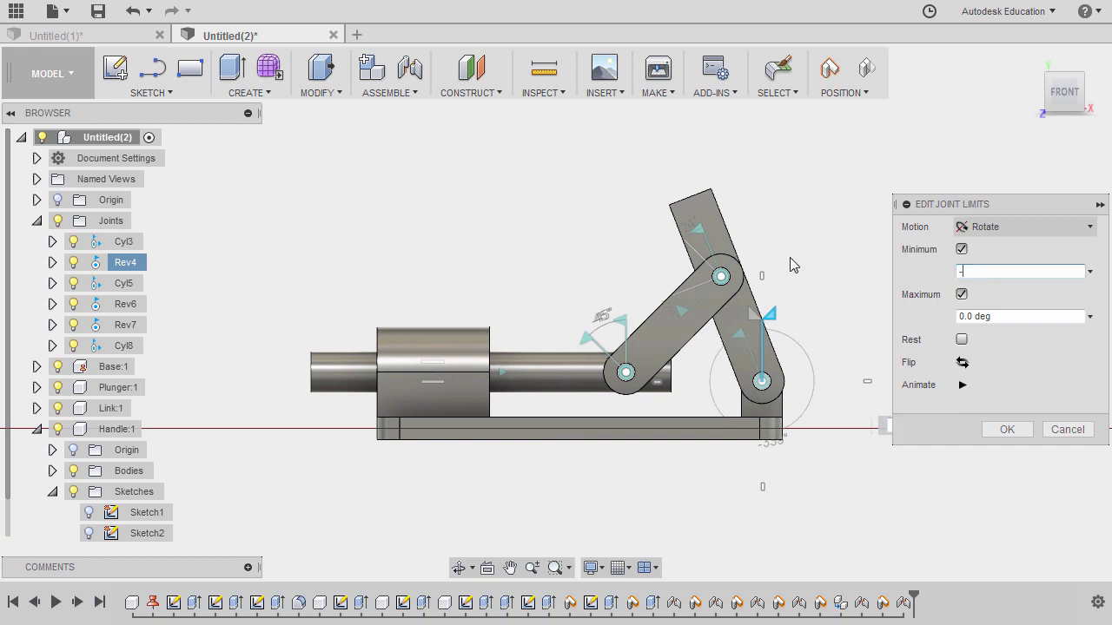
key(Return)
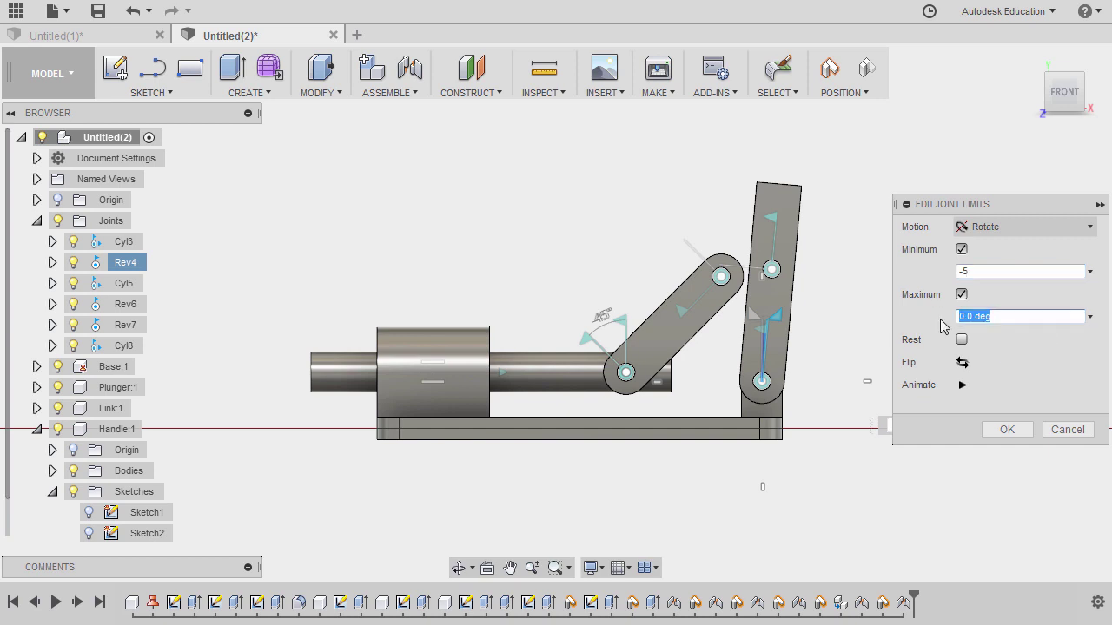
key(Return)
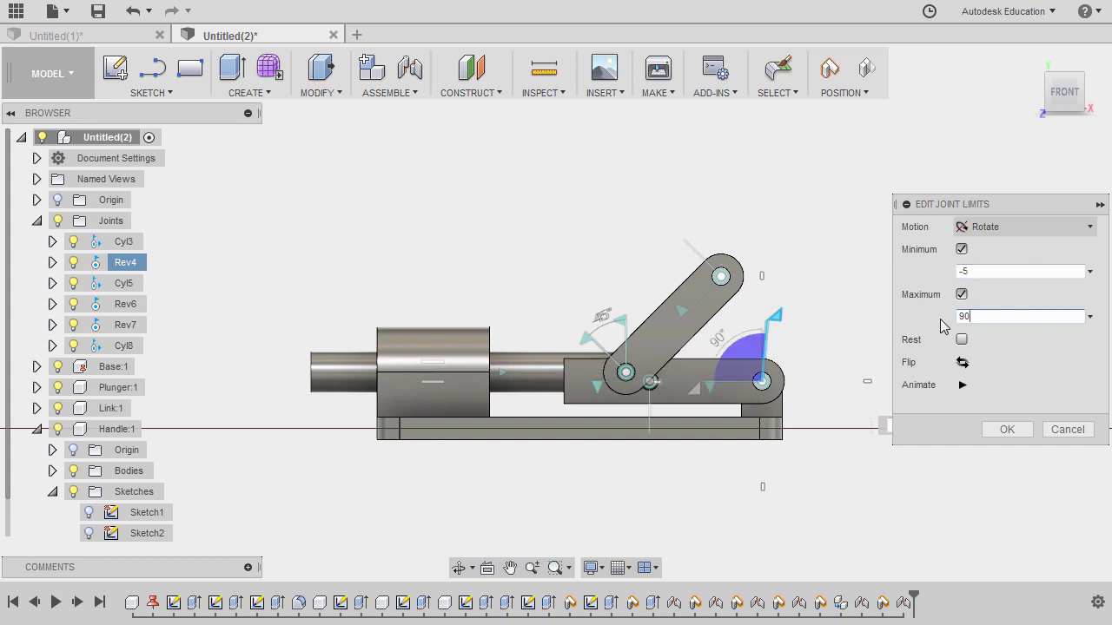
click(963, 387)
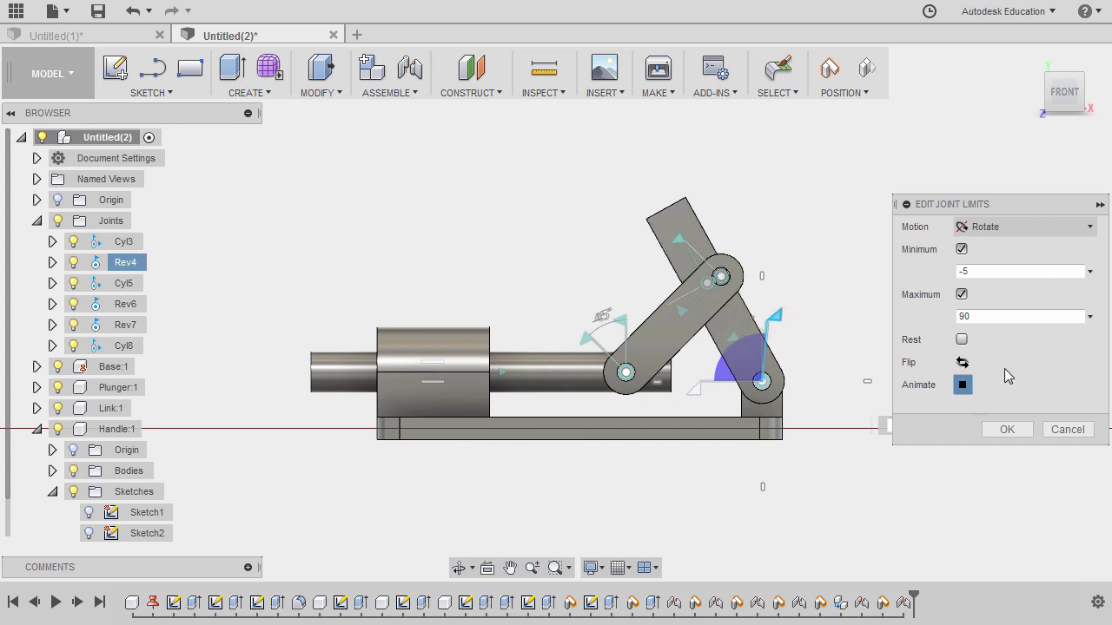
click(1007, 430)
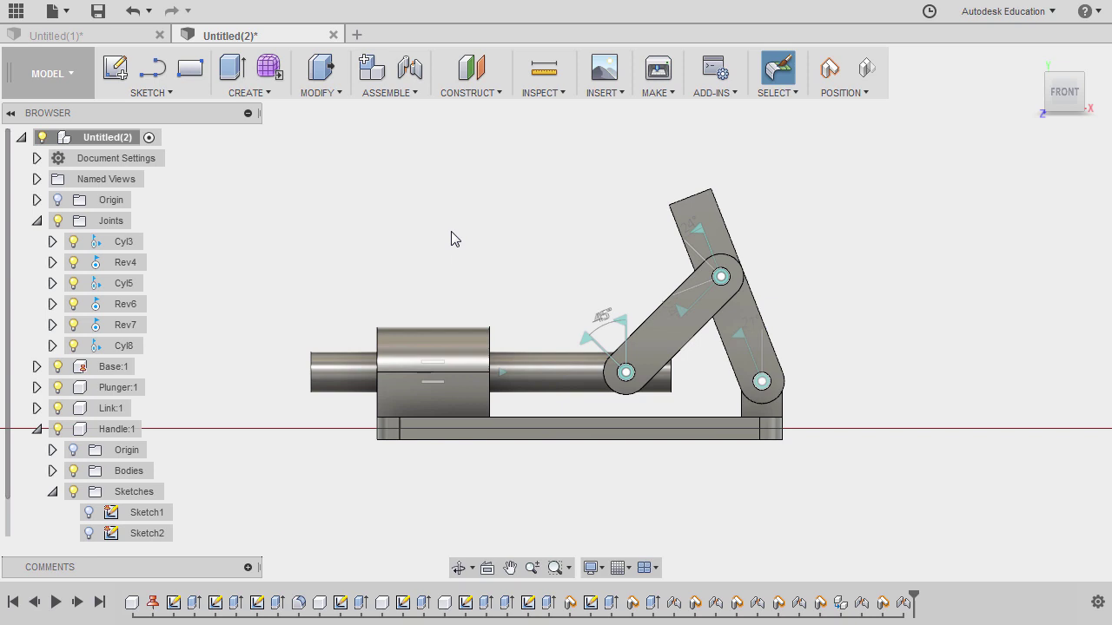
Animate the whole model through joint Rev4 and orbit to watch it in 3D.
right_click(128, 269)
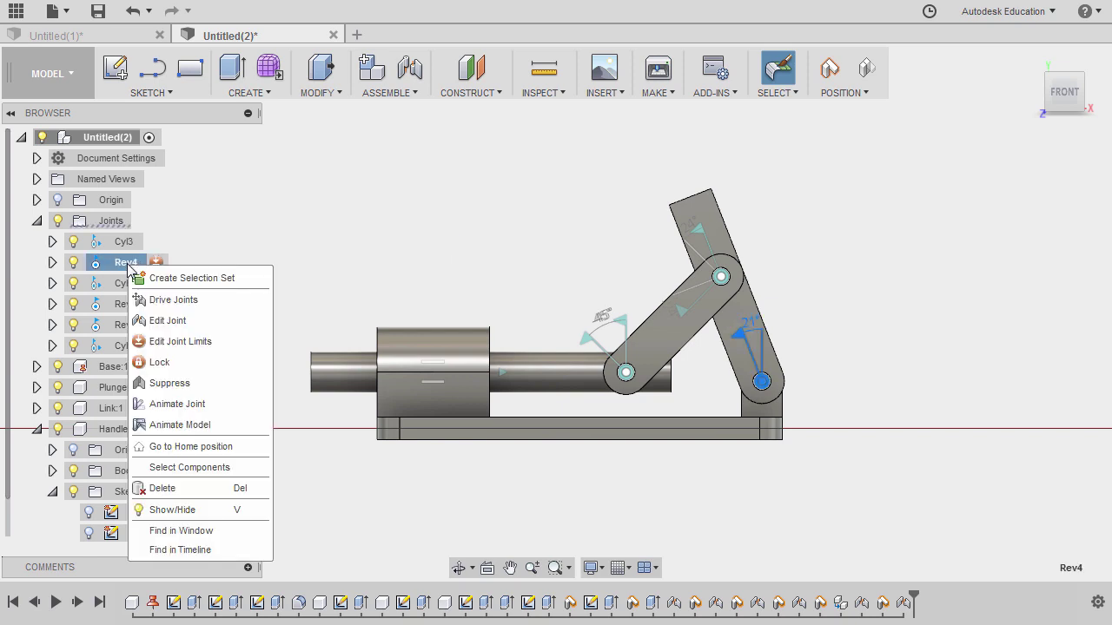
click(181, 425)
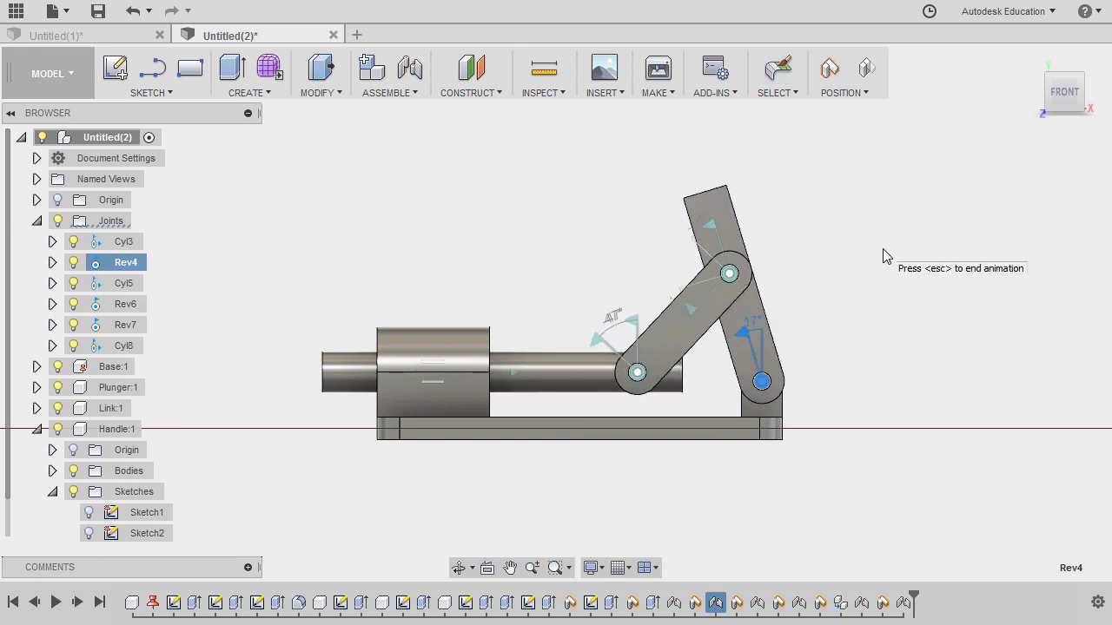
shift+middle_drag(840, 240, 804, 283)
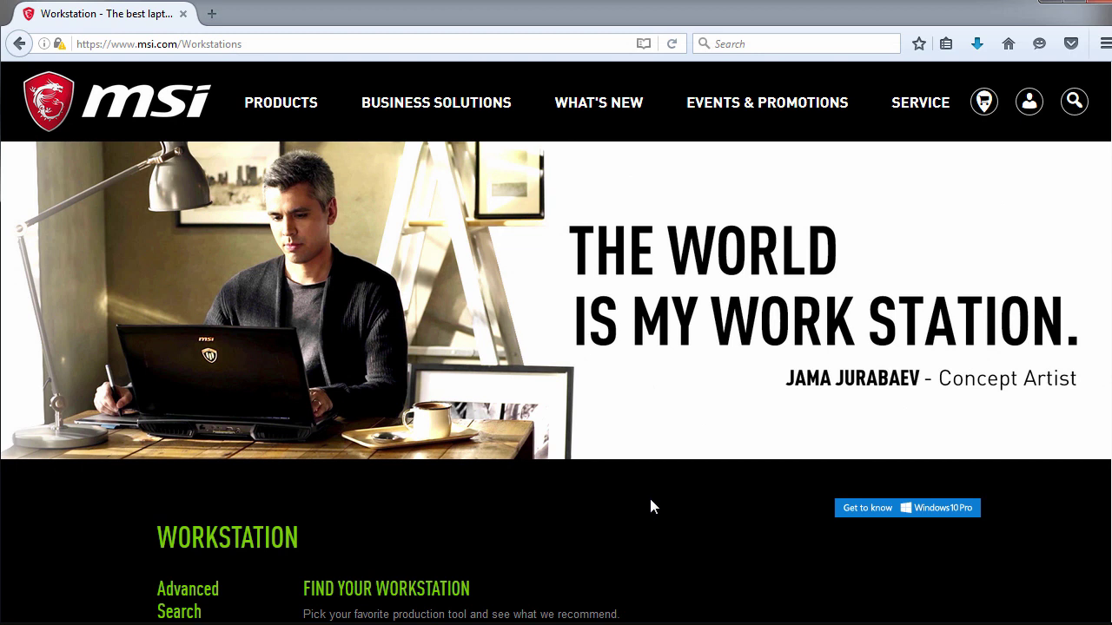
scroll(651, 500, down, 3)
scroll(650, 500, down, 6)
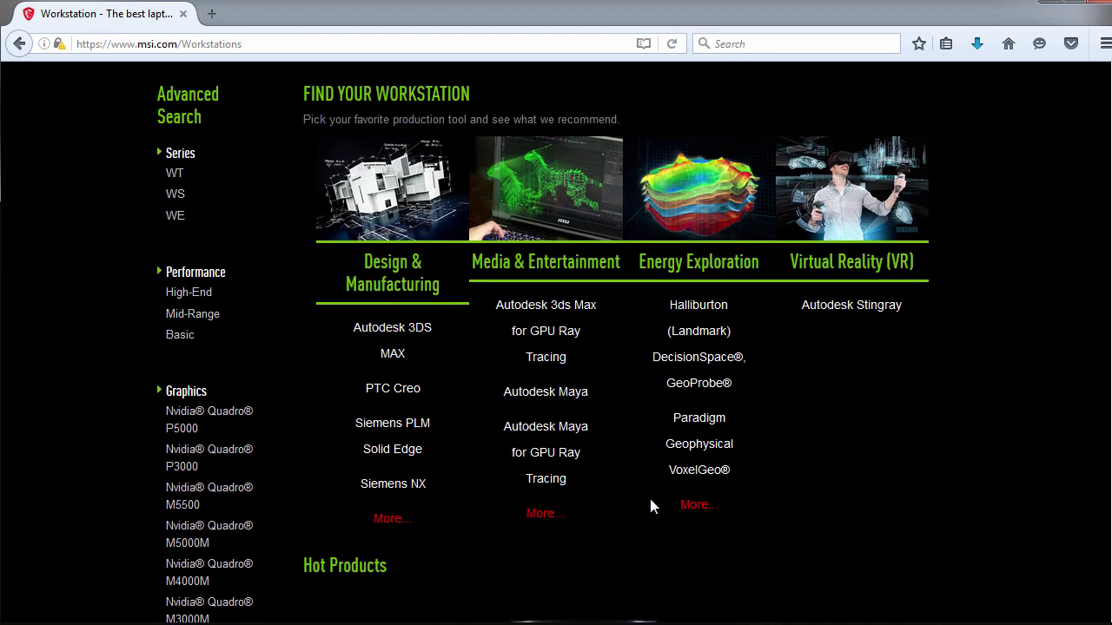
scroll(653, 507, down, 8)
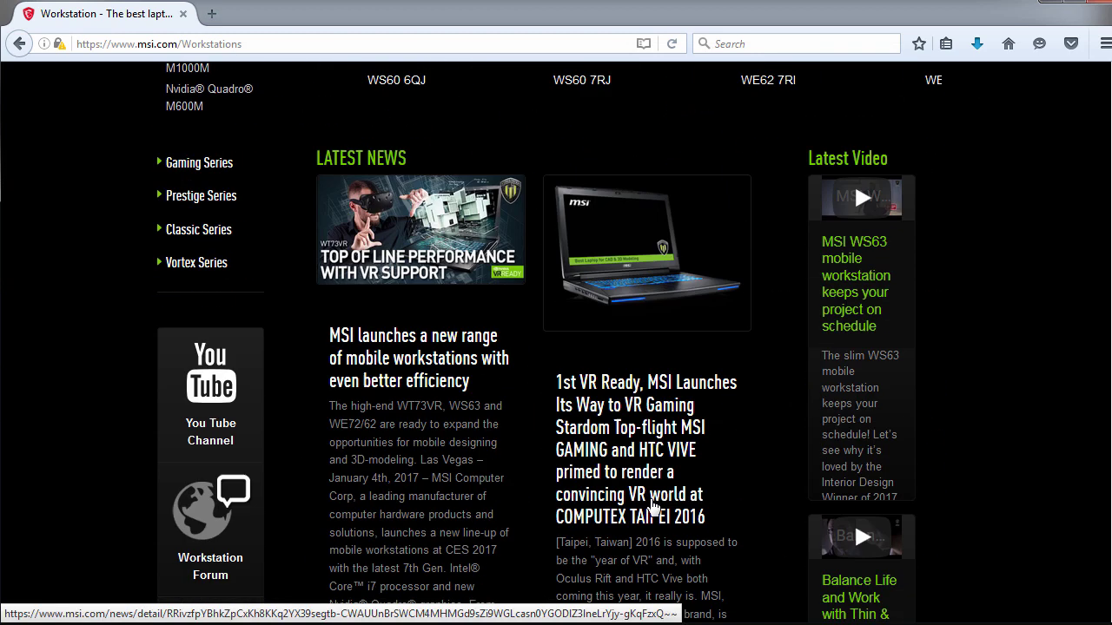
scroll(653, 507, down, 3)
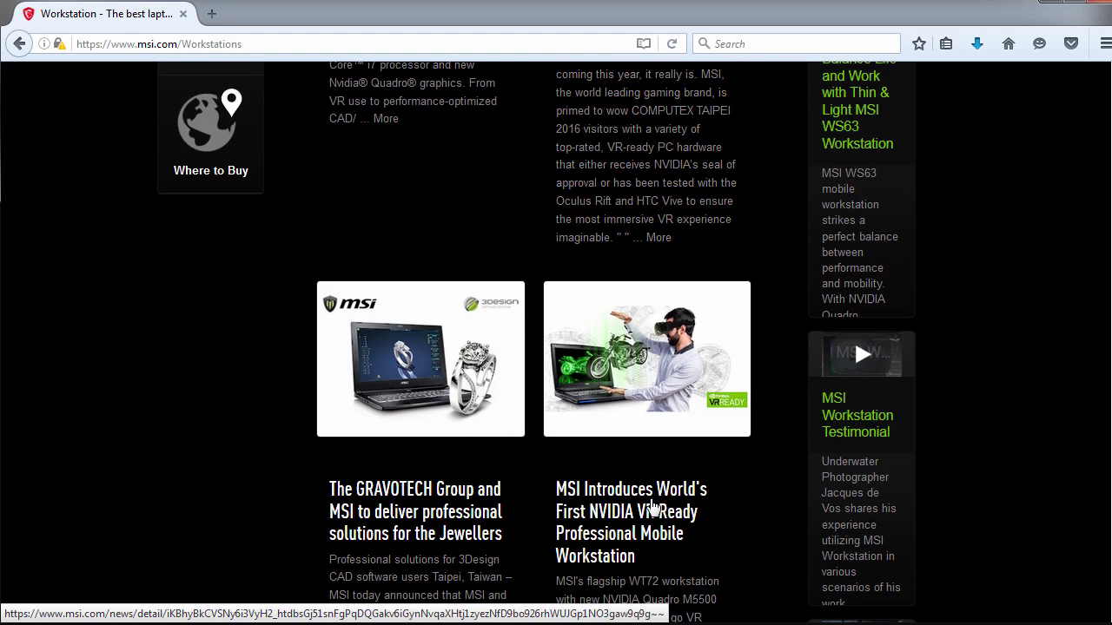
scroll(667, 498, down, 3)
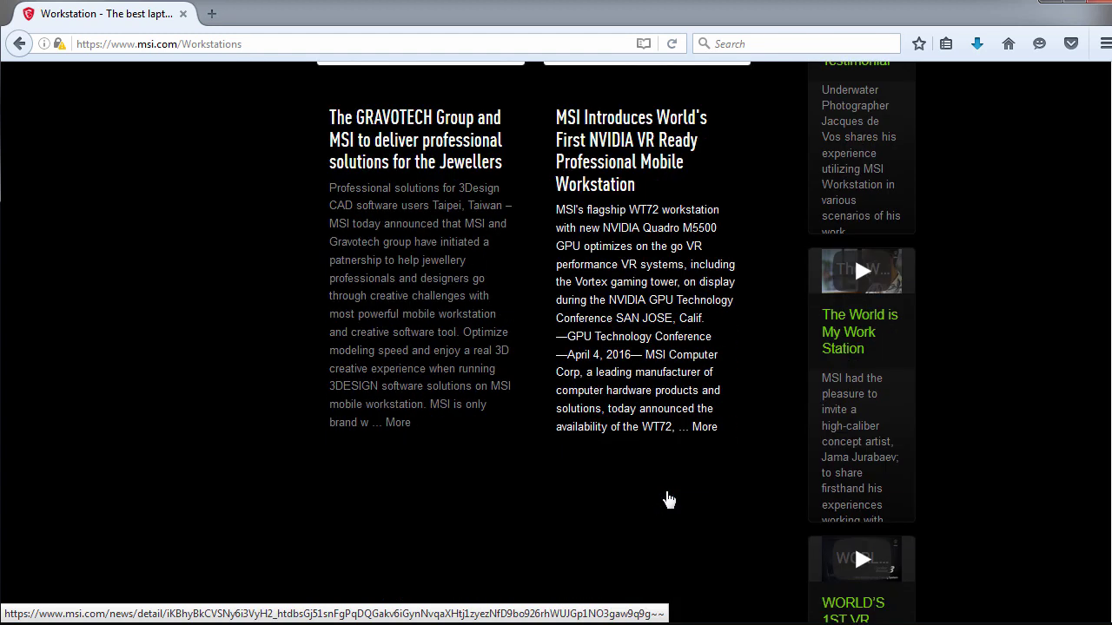
key(Home)
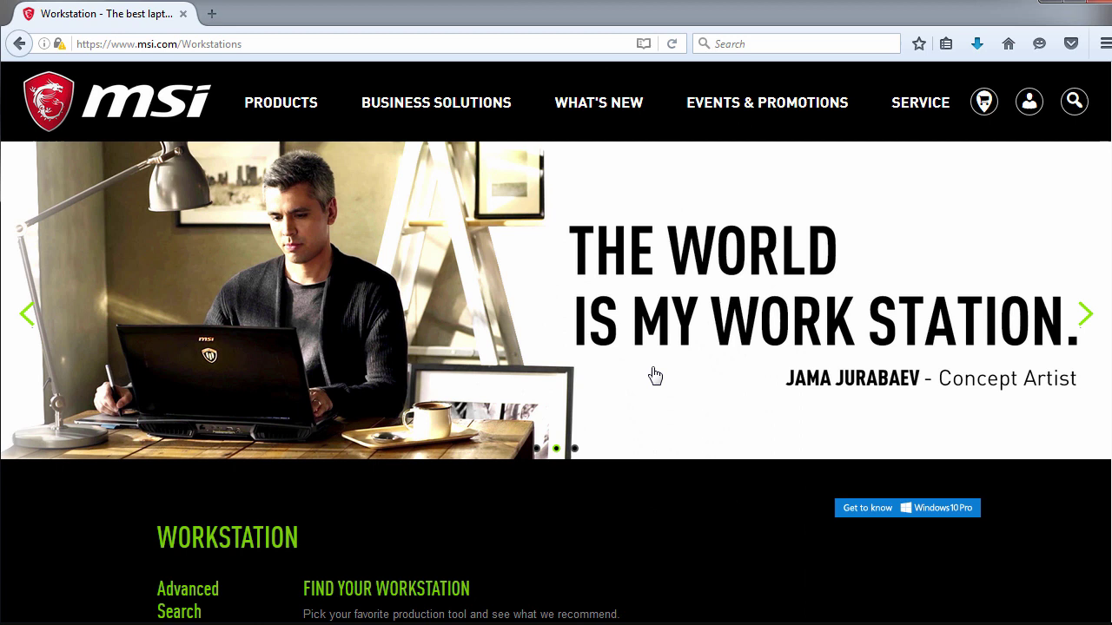